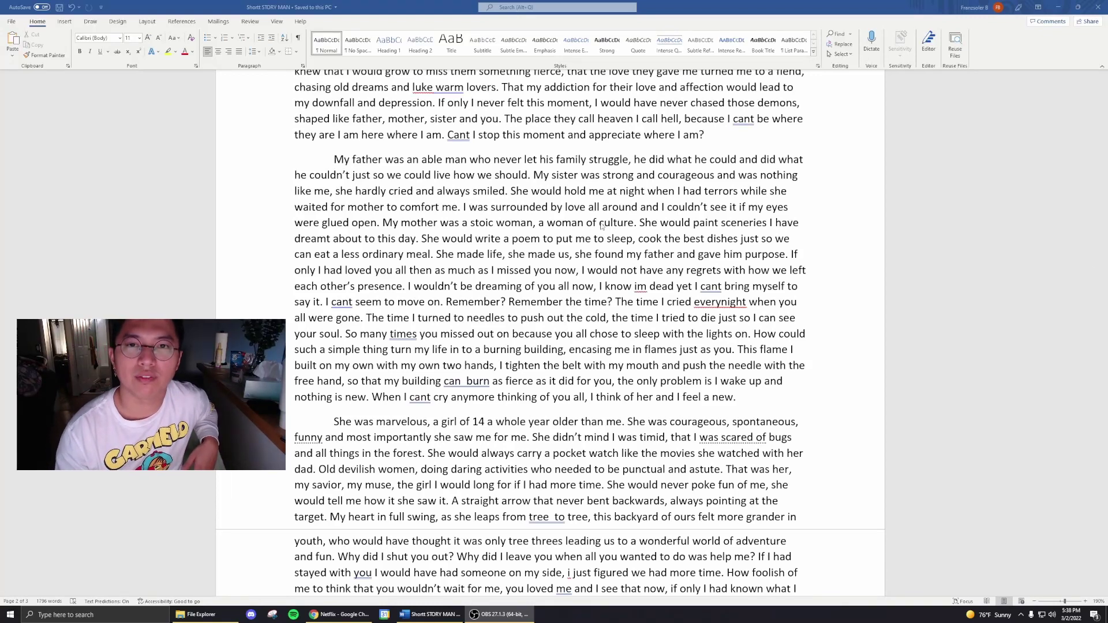
# Step: Scroll through the story and highlight the words 'you.' to discuss them
pyautogui.click(587, 125)
pyautogui.scroll(2, 587, 125)
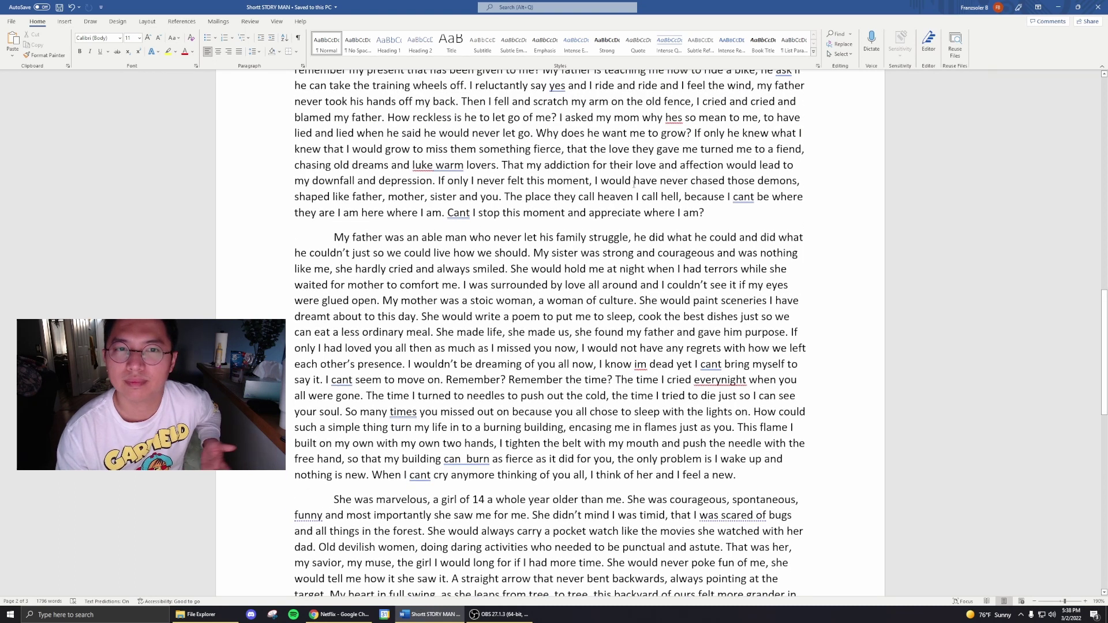
pyautogui.scroll(1, 633, 183)
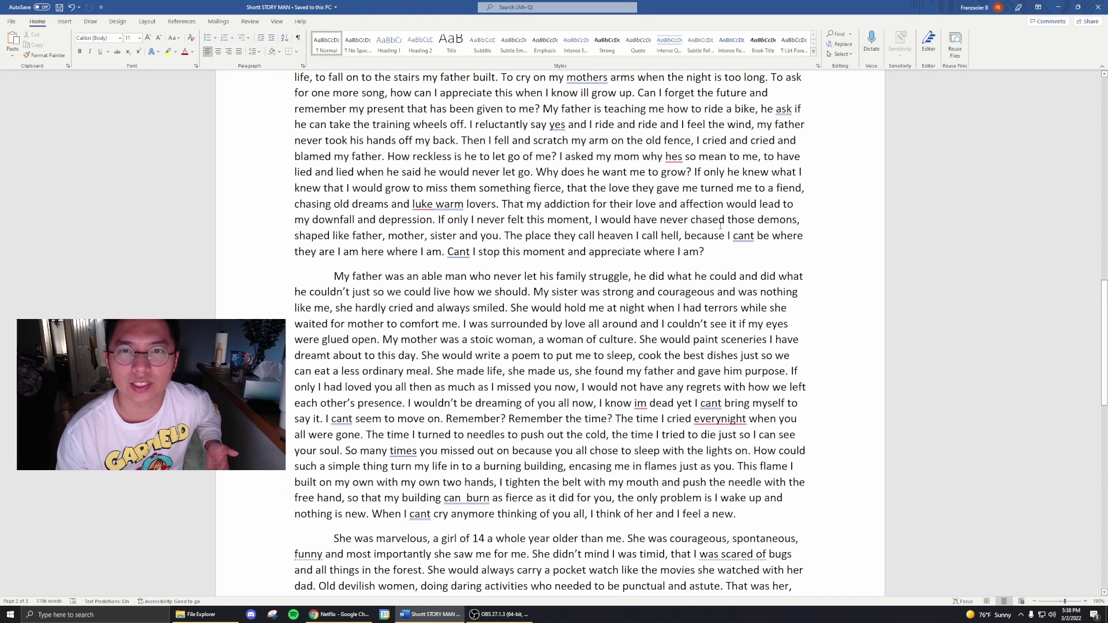
pyautogui.scroll(1, 721, 226)
pyautogui.scroll(-4, 732, 234)
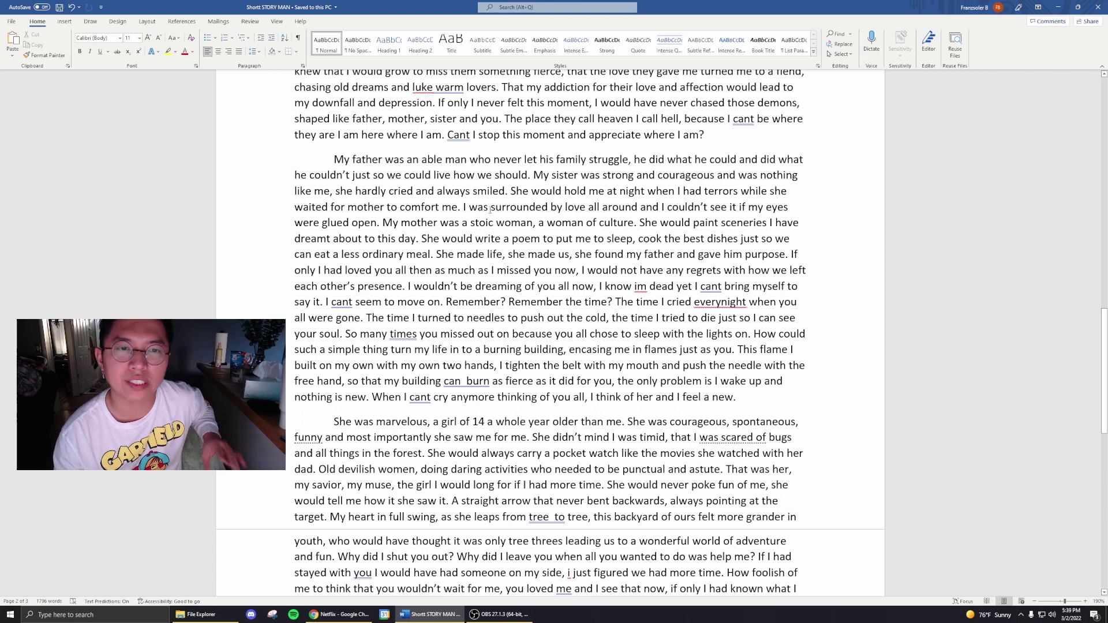
pyautogui.scroll(3, 538, 247)
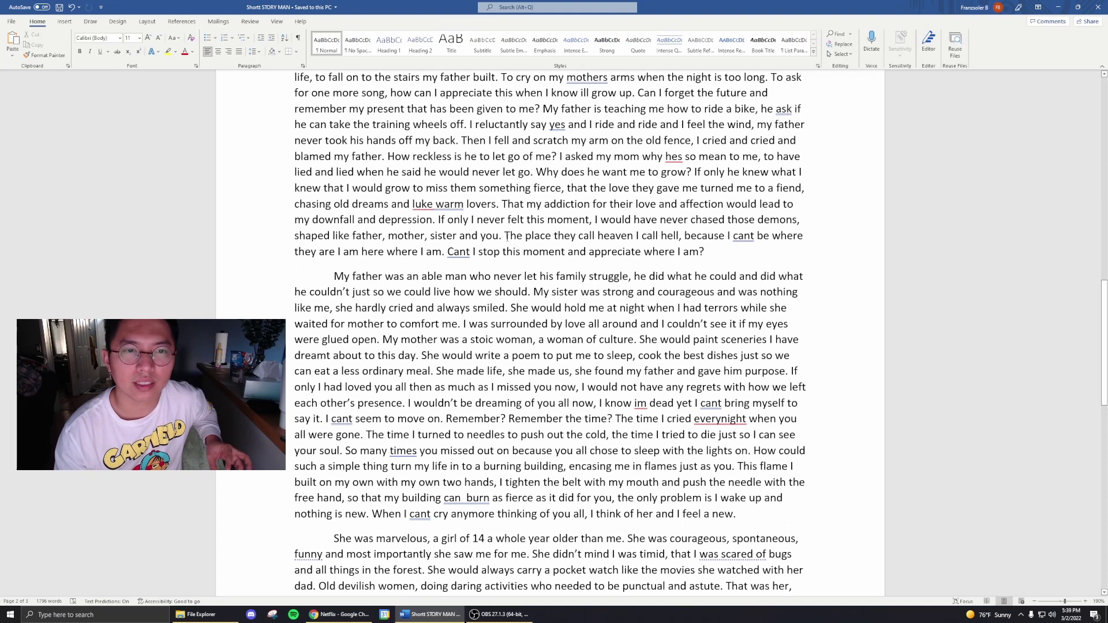
pyautogui.moveTo(506, 238); pyautogui.dragTo(477, 239)
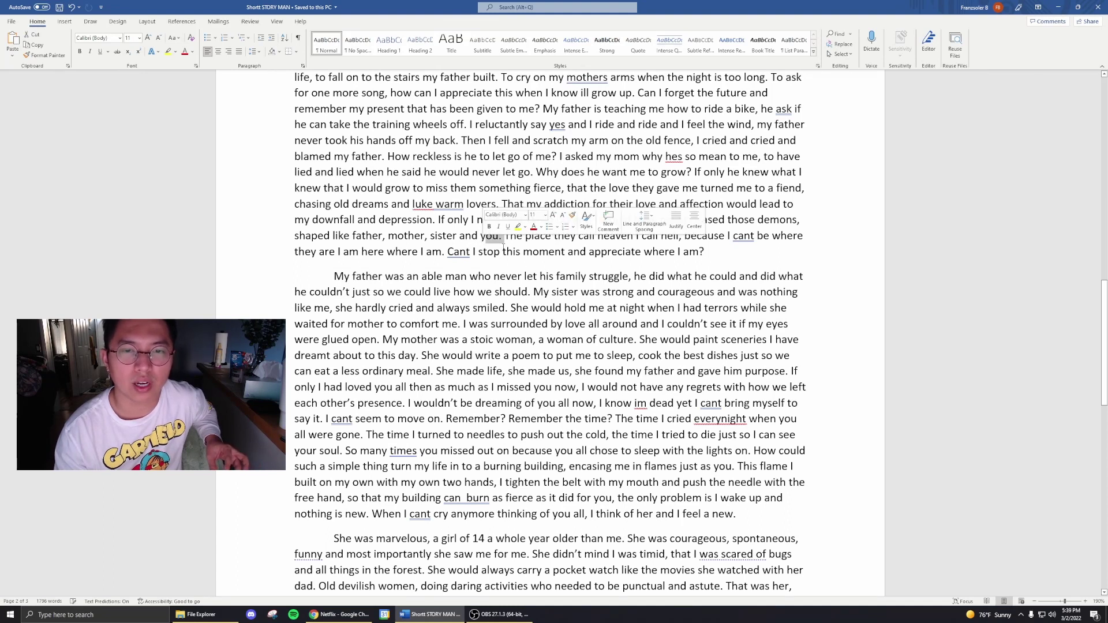
pyautogui.scroll(-5, 797, 334)
pyautogui.scroll(2, 744, 334)
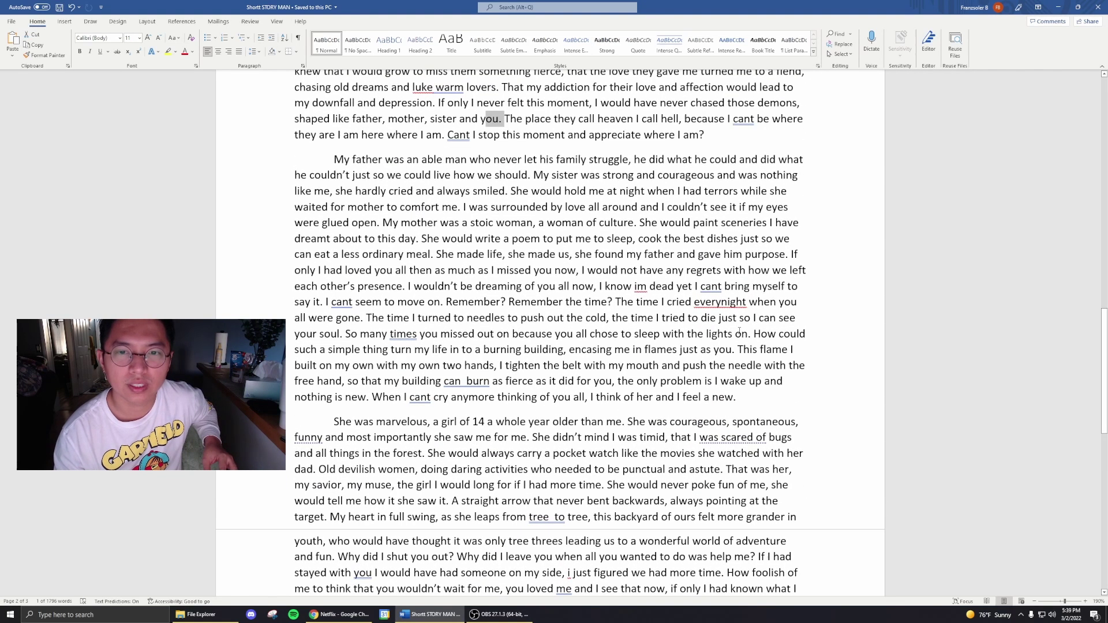
# Step: Highlight the passage from 'My father' to 'Remember the time?', then the part from 'the time I tried to die'
pyautogui.moveTo(338, 153); pyautogui.dragTo(615, 302)
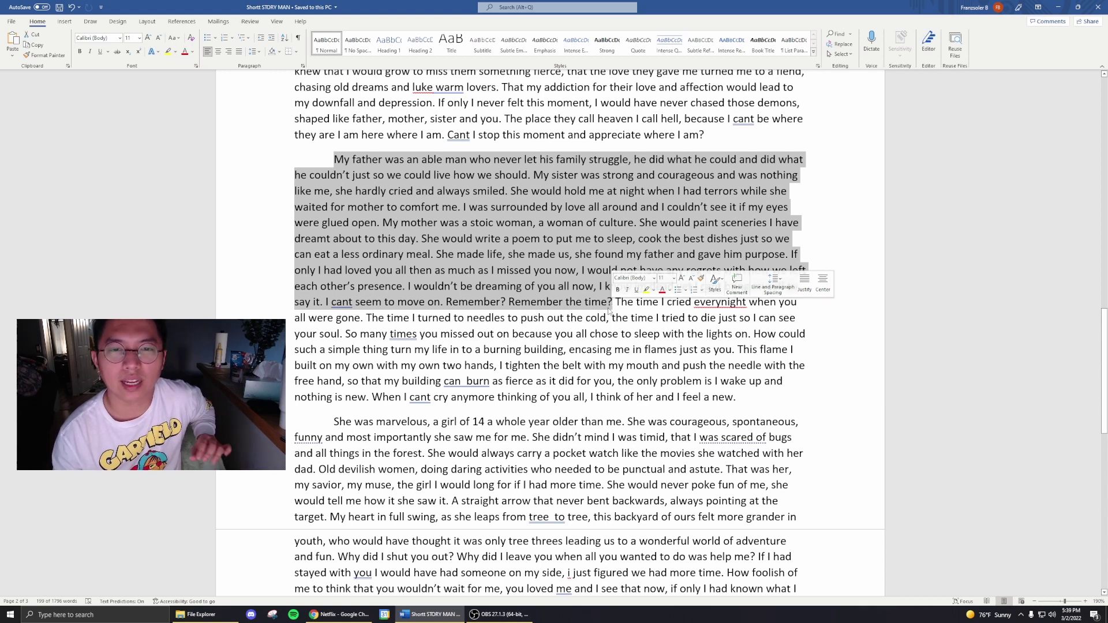
pyautogui.scroll(6, 588, 326)
pyautogui.scroll(-7, 571, 341)
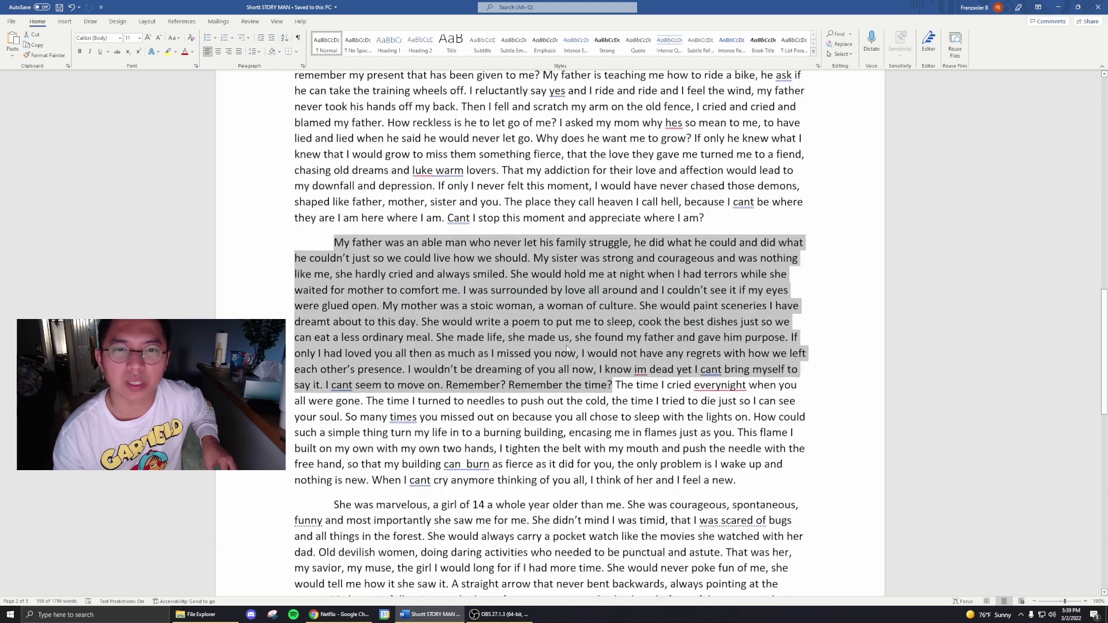
pyautogui.scroll(-1, 629, 231)
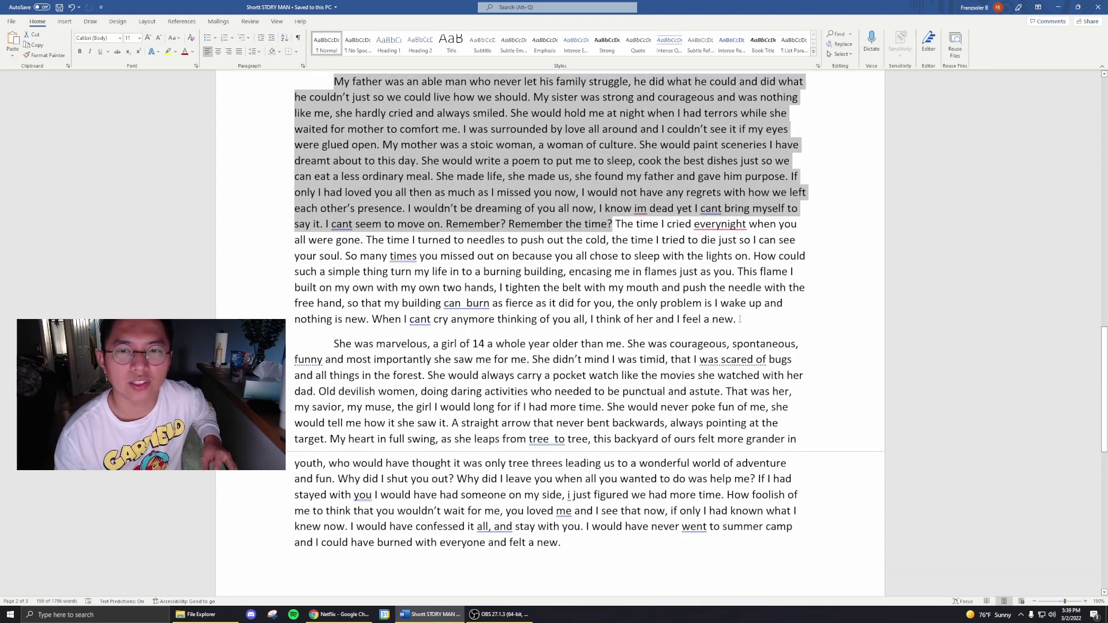
pyautogui.moveTo(629, 228); pyautogui.dragTo(740, 318)
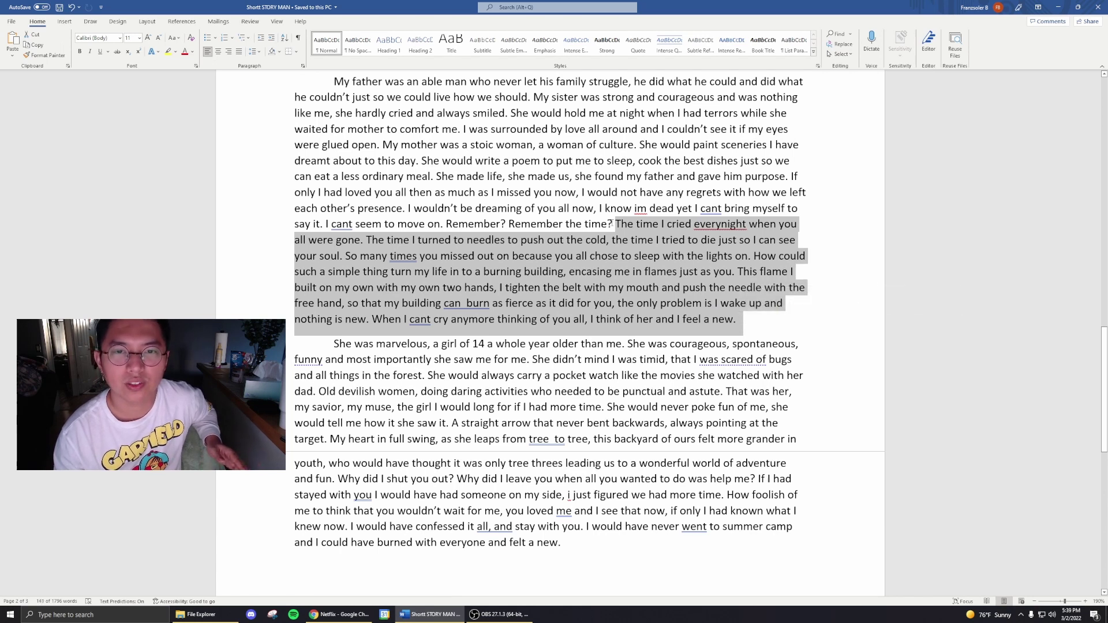
pyautogui.moveTo(741, 321); pyautogui.dragTo(612, 239)
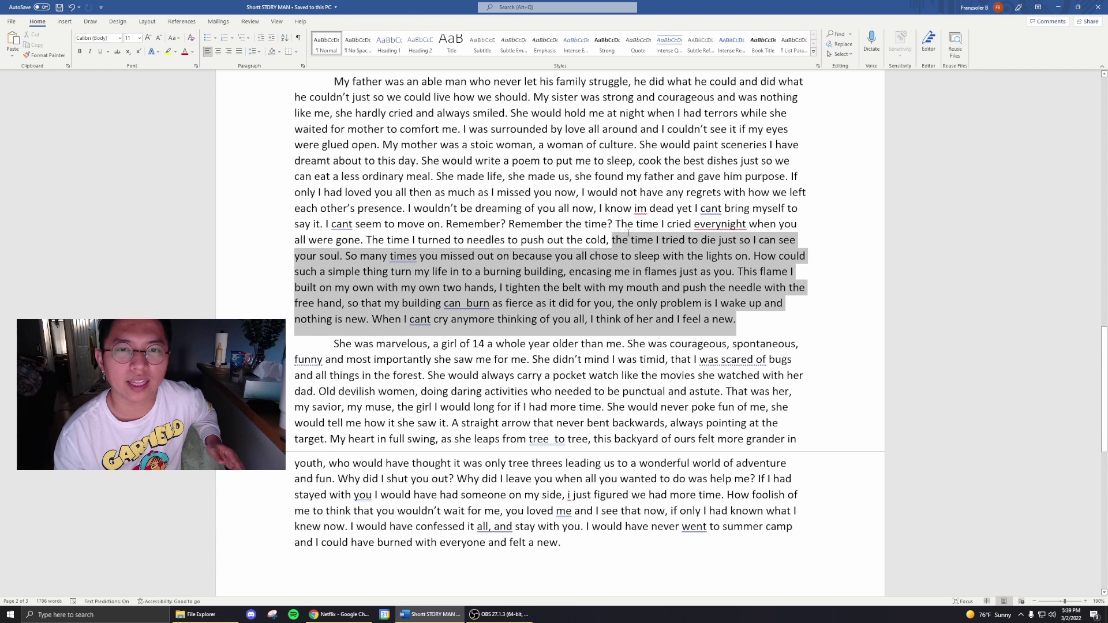
# Step: Highlight the 'She was marvelous' opening, 'you all chose' ending, and the 'such a simple thing' line
pyautogui.moveTo(325, 343); pyautogui.dragTo(601, 407)
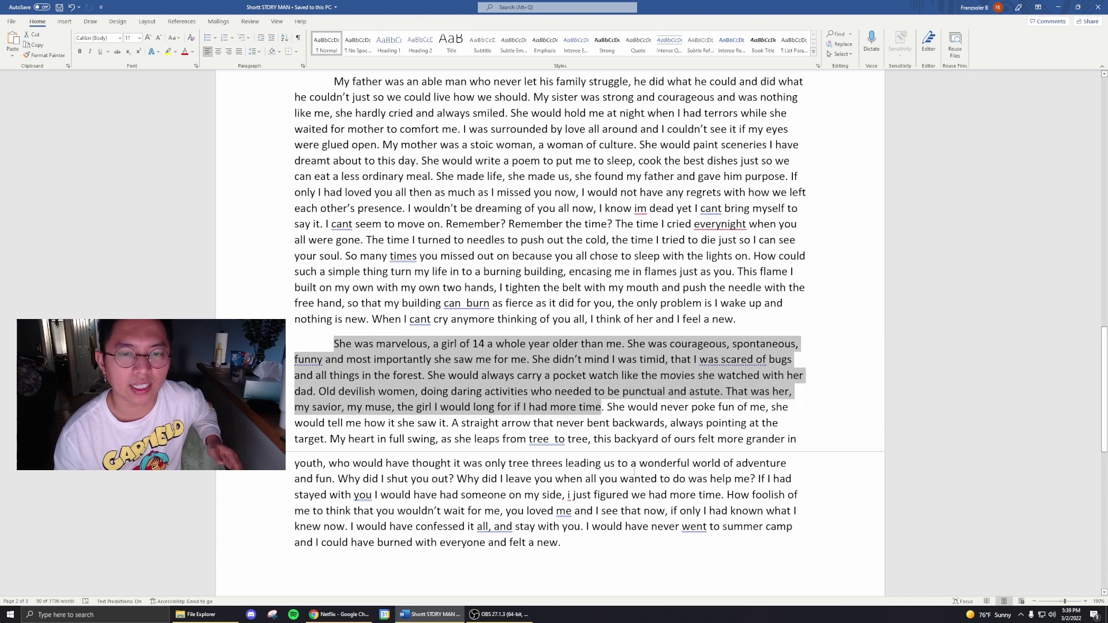
pyautogui.moveTo(734, 319); pyautogui.dragTo(615, 224)
pyautogui.click(564, 542)
pyautogui.moveTo(564, 542); pyautogui.dragTo(693, 359)
pyautogui.moveTo(736, 319); pyautogui.dragTo(562, 258)
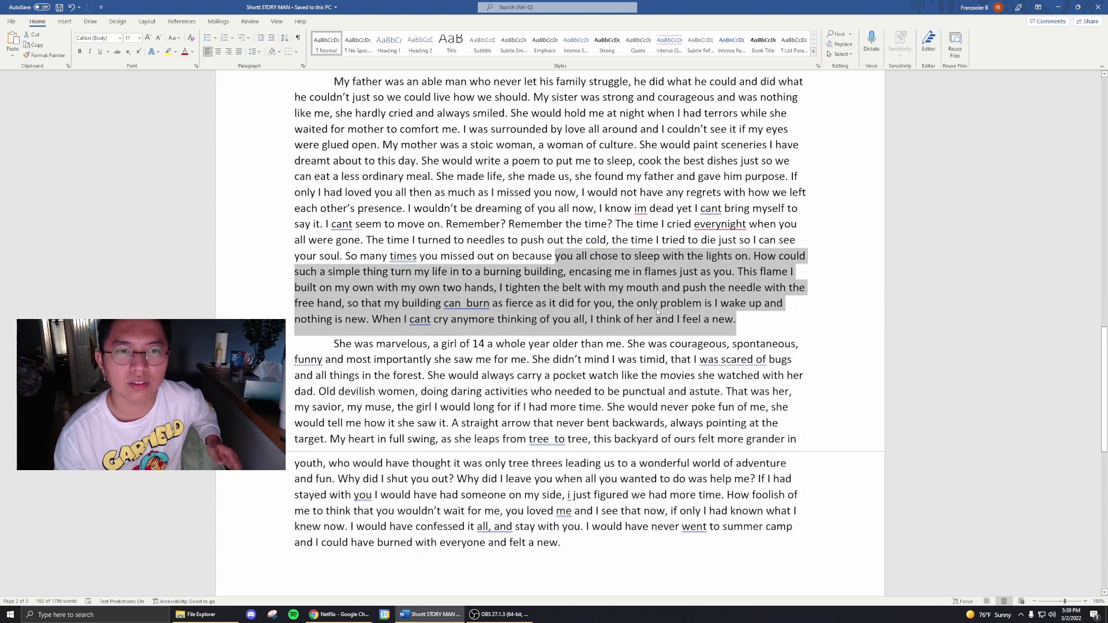
pyautogui.scroll(1, 554, 265)
pyautogui.click(258, 311)
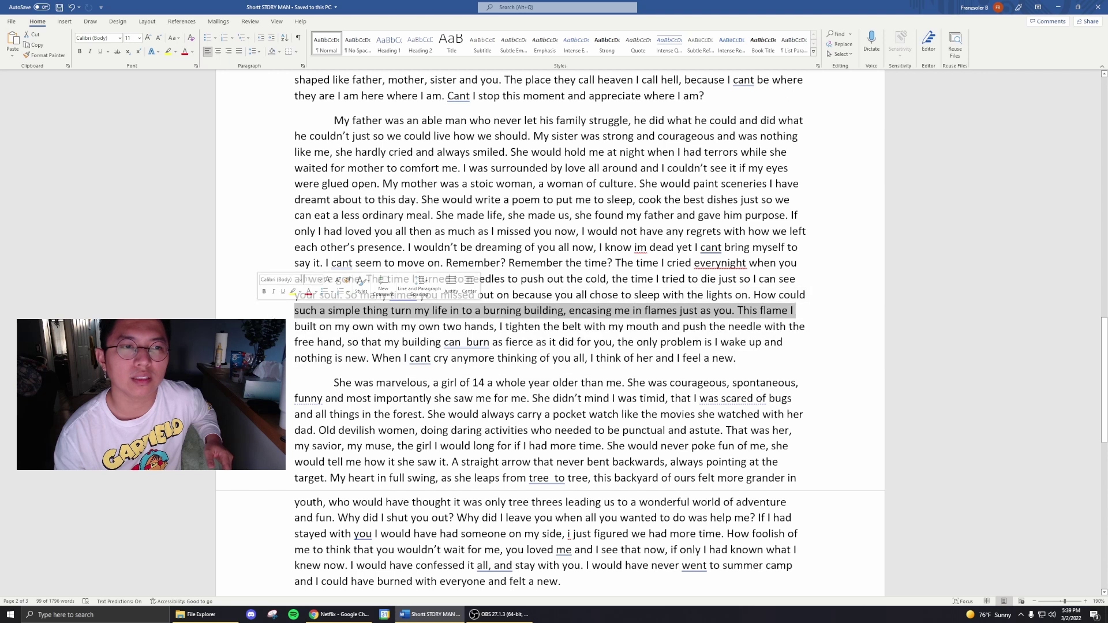
pyautogui.click(300, 359)
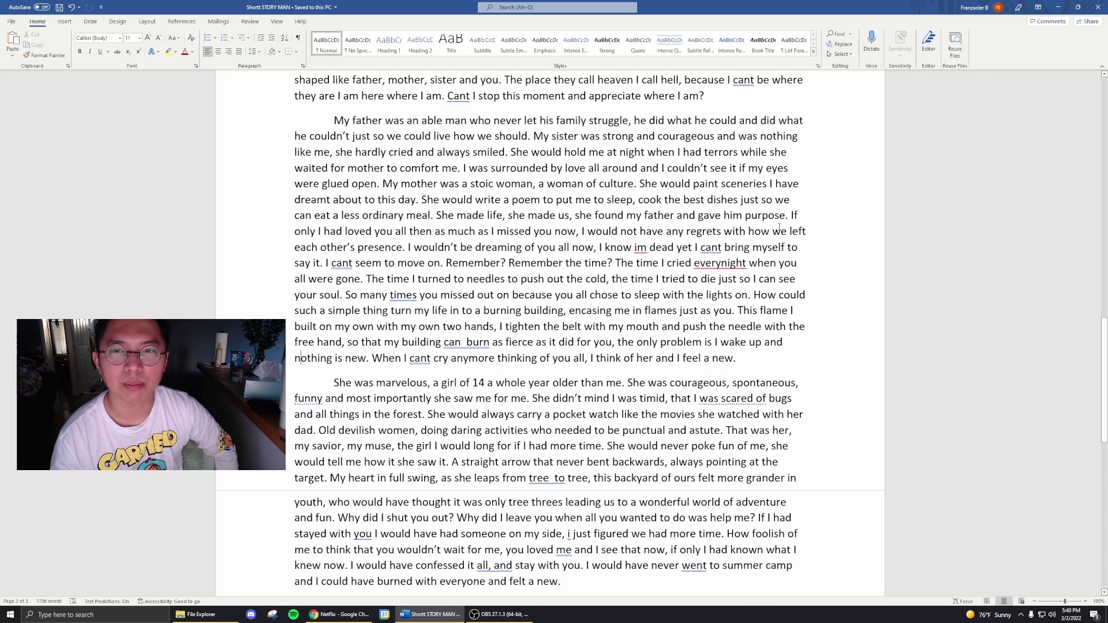
# Step: Highlight the phrases 'If only I had loved', 'Remember the time' and 'When I cant cry anymore thinking'
pyautogui.moveTo(791, 216); pyautogui.dragTo(370, 225)
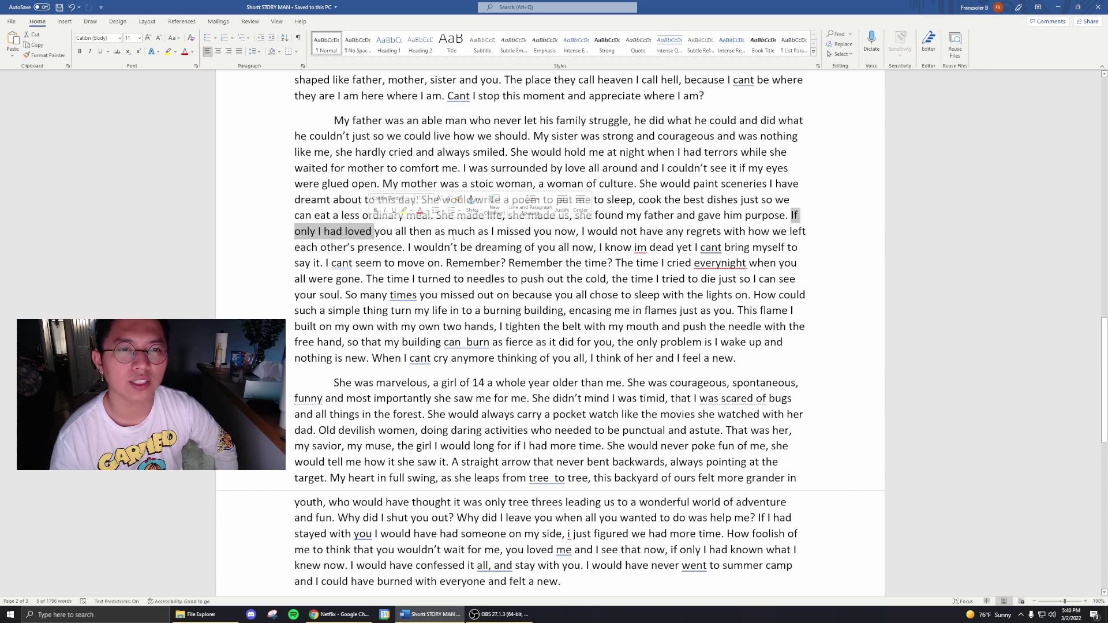
pyautogui.click(537, 247)
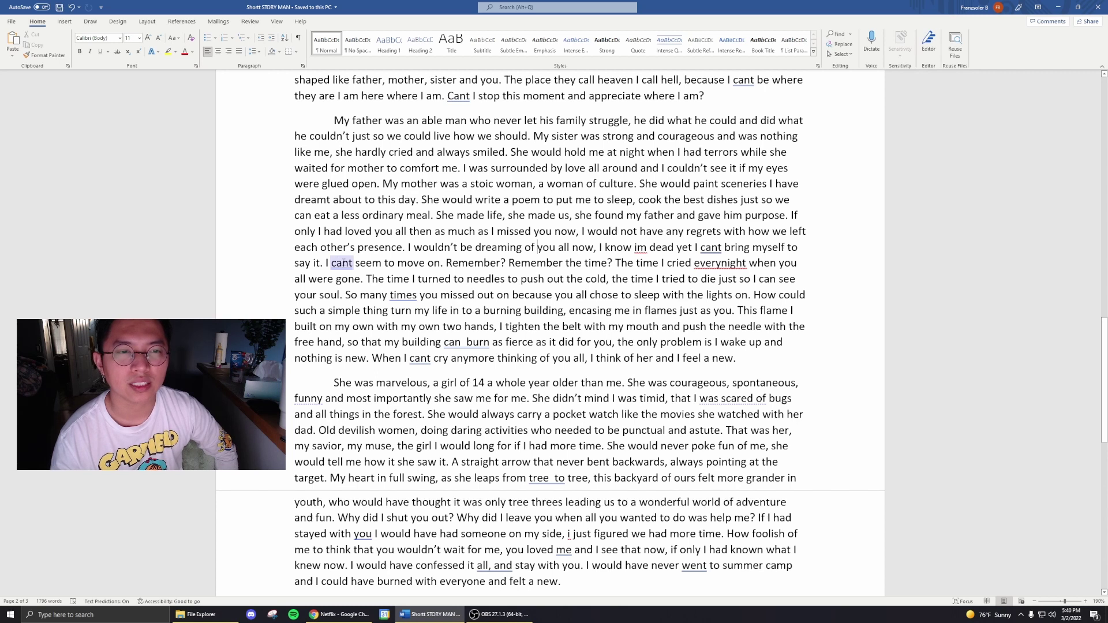
pyautogui.doubleClick(461, 263)
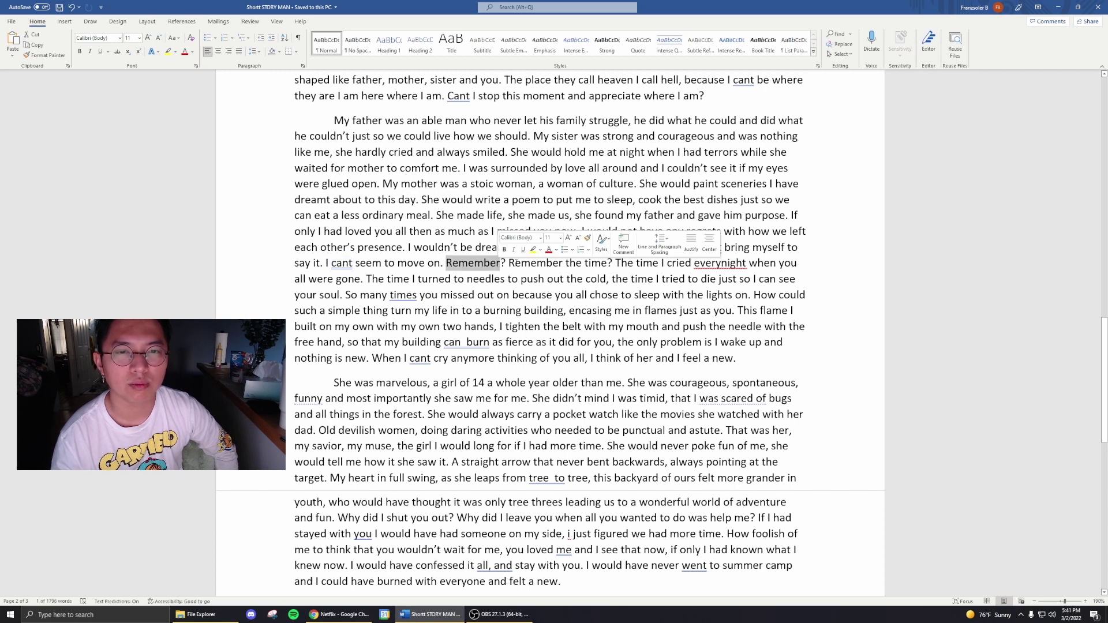
pyautogui.moveTo(508, 263); pyautogui.dragTo(609, 264)
pyautogui.click(633, 265)
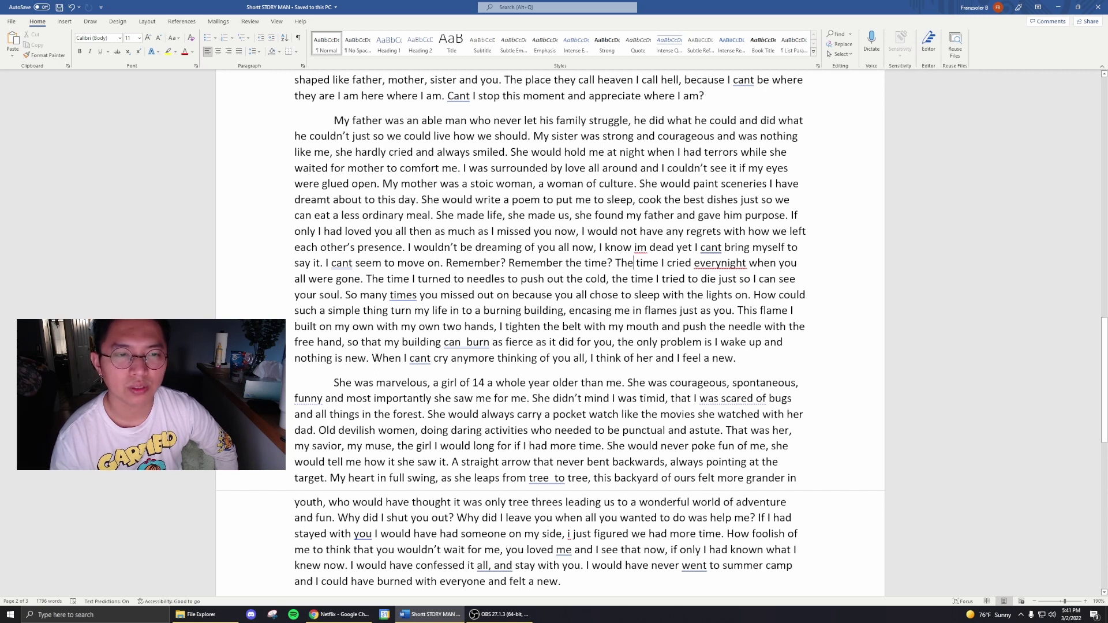
pyautogui.moveTo(372, 358); pyautogui.dragTo(589, 294)
pyautogui.click(750, 365)
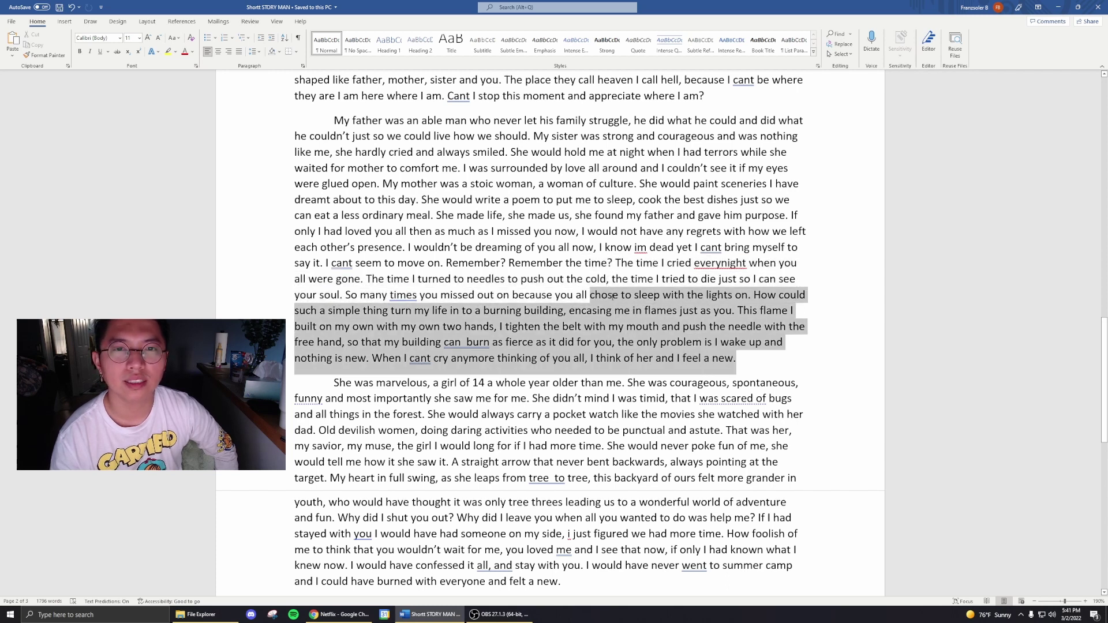
# Step: Highlight the whole 'I can see it' paragraph, then the 'My father' paragraph
pyautogui.scroll(3, 562, 223)
pyautogui.scroll(2, 606, 228)
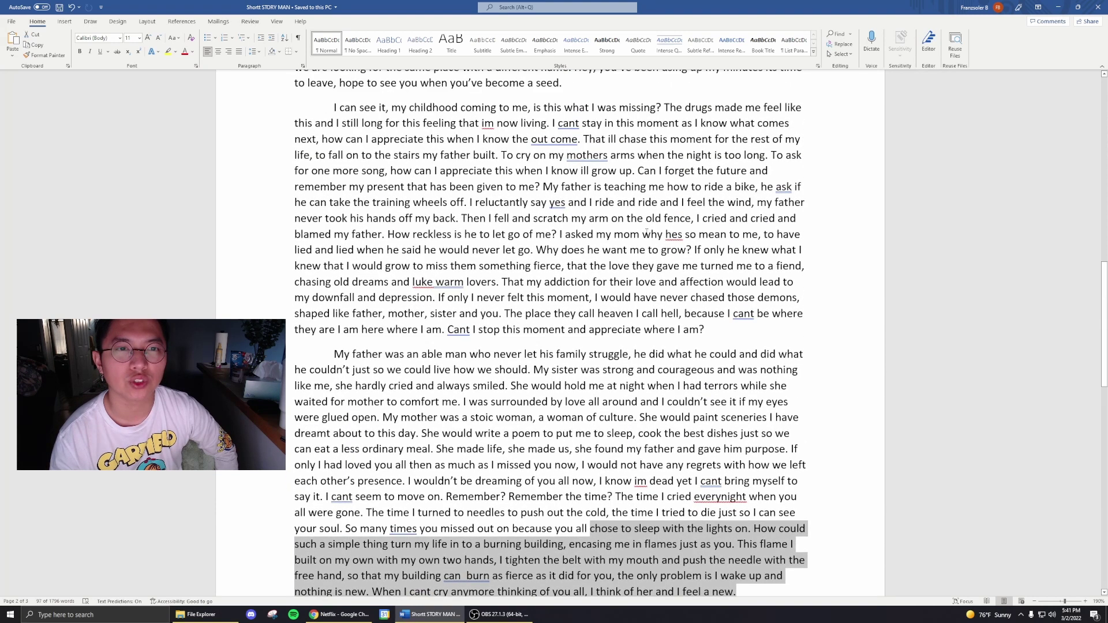
pyautogui.moveTo(729, 334); pyautogui.dragTo(331, 108)
pyautogui.scroll(-4, 346, 269)
pyautogui.click(333, 160)
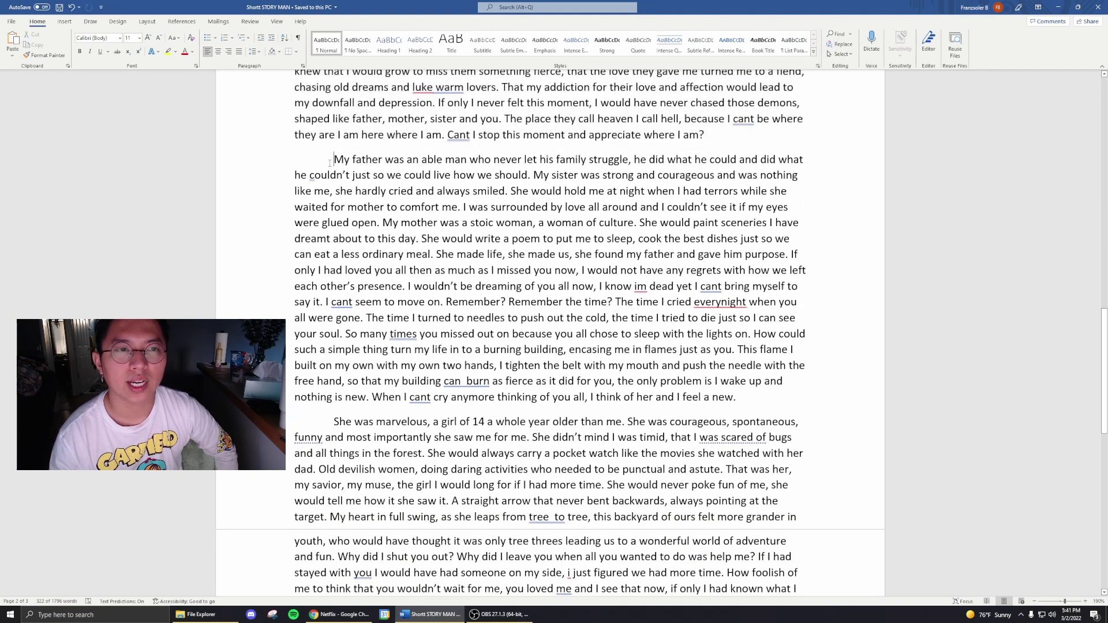
pyautogui.moveTo(333, 159); pyautogui.dragTo(522, 287)
pyautogui.scroll(2, 504, 166)
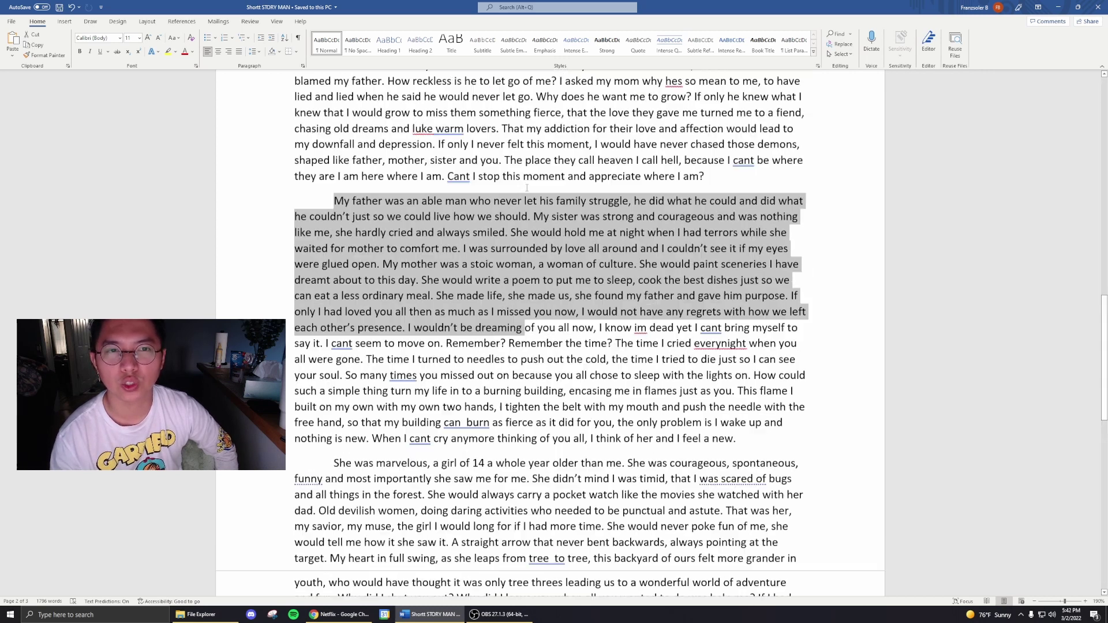
pyautogui.scroll(-3, 504, 166)
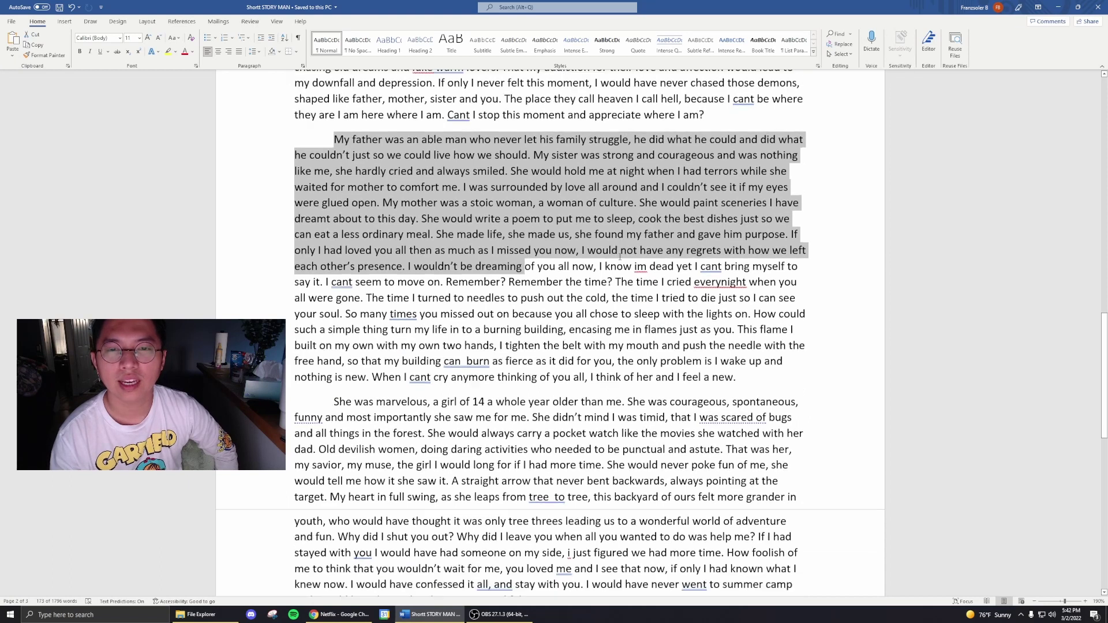
pyautogui.click(756, 358)
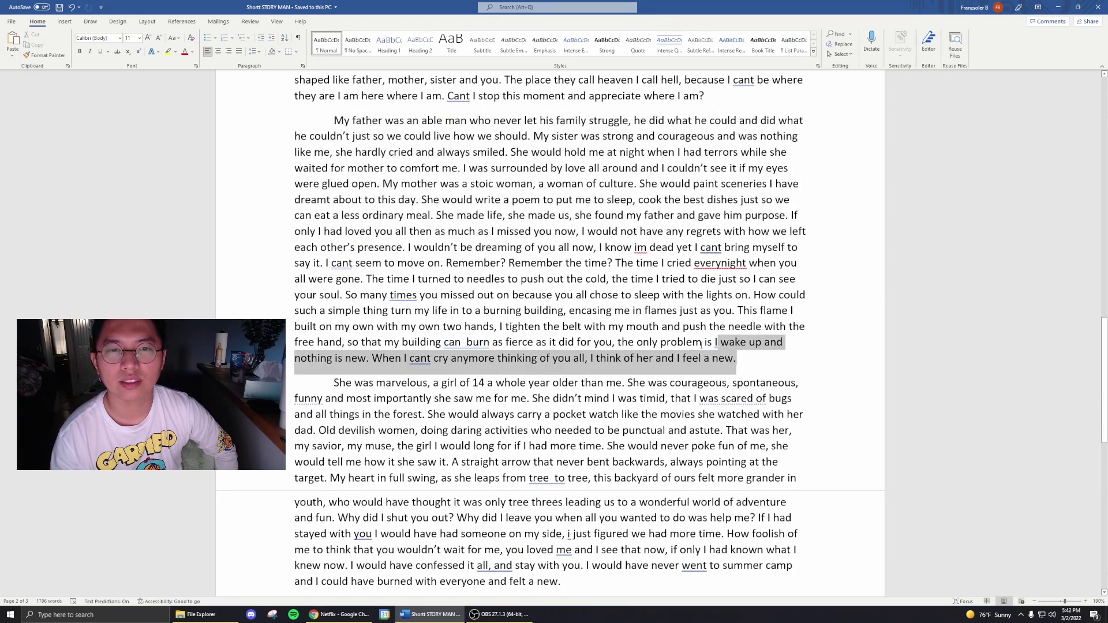
# Step: Highlight 'to sleep with the lights on', the 'only I had loved you' line, and the 'because' ending
pyautogui.moveTo(701, 345); pyautogui.dragTo(496, 295)
pyautogui.moveTo(842, 231); pyautogui.dragTo(298, 231)
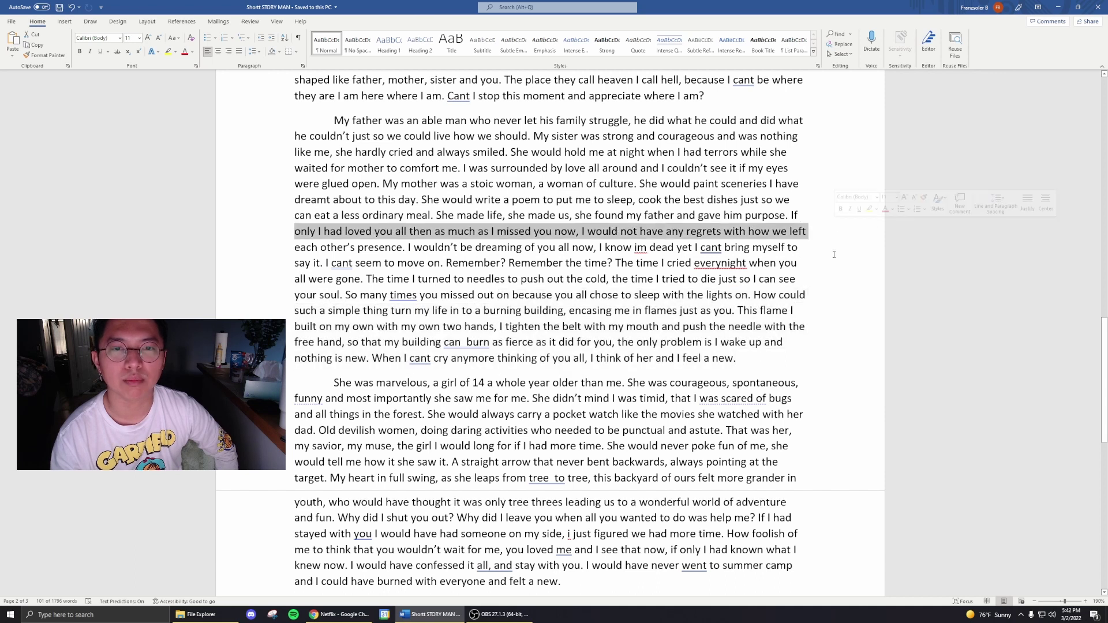
pyautogui.moveTo(738, 358); pyautogui.dragTo(527, 263)
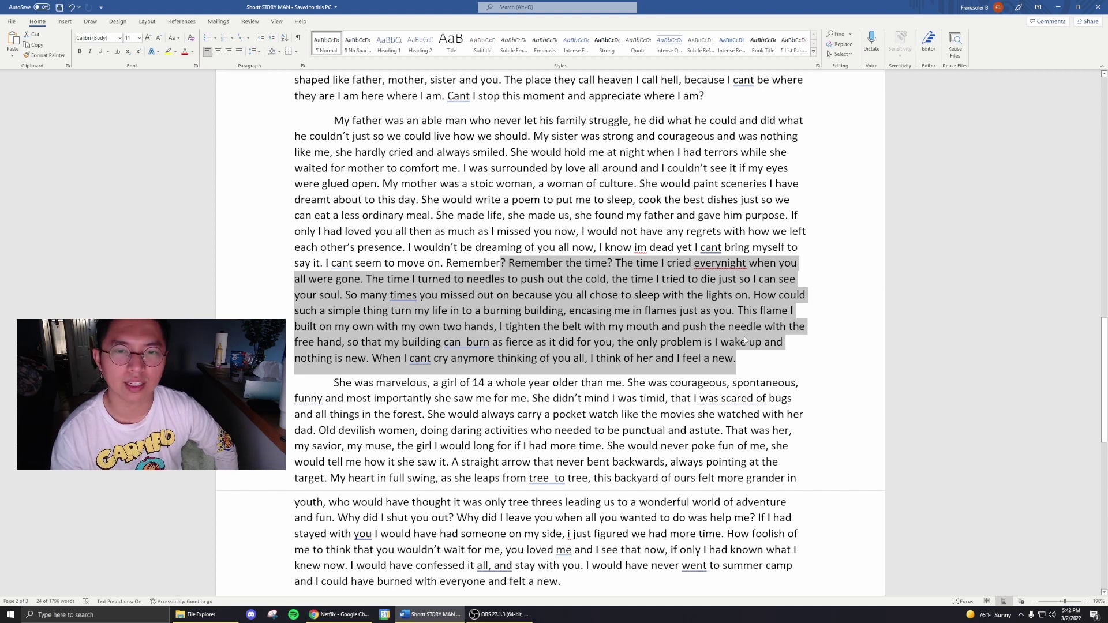
pyautogui.click(747, 362)
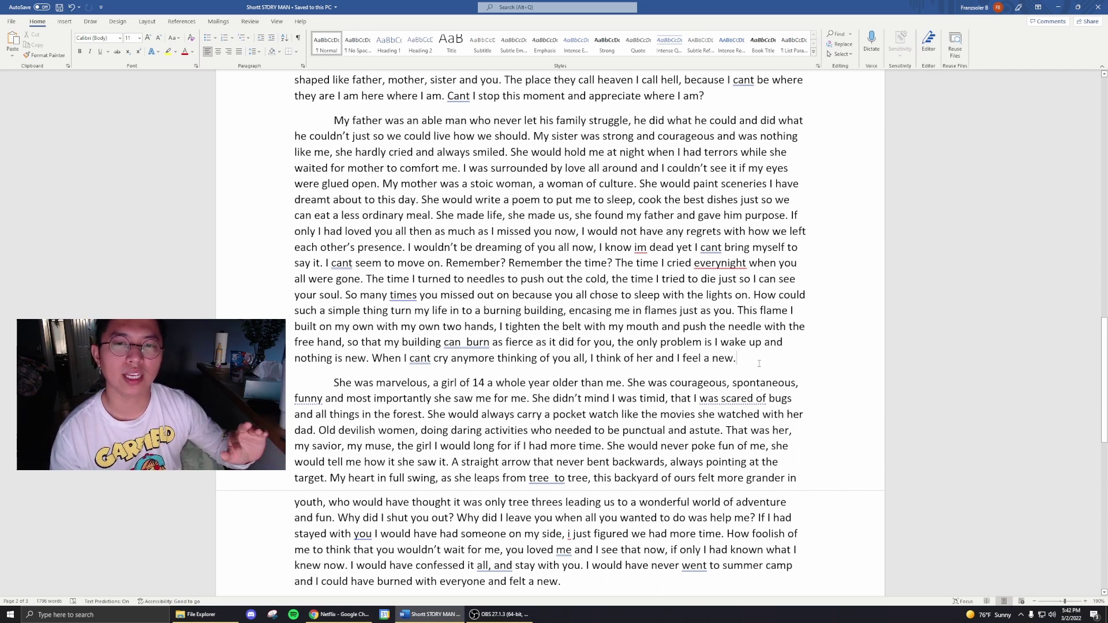
# Step: Select the father paragraph and its closing sentence 'When I cant … feel a new.'
pyautogui.moveTo(757, 362)
pyautogui.mouseDown()
pyautogui.moveTo(611, 343)
pyautogui.moveTo(421, 297)
pyautogui.moveTo(682, 359)
pyautogui.moveTo(775, 359)
pyautogui.mouseUp()
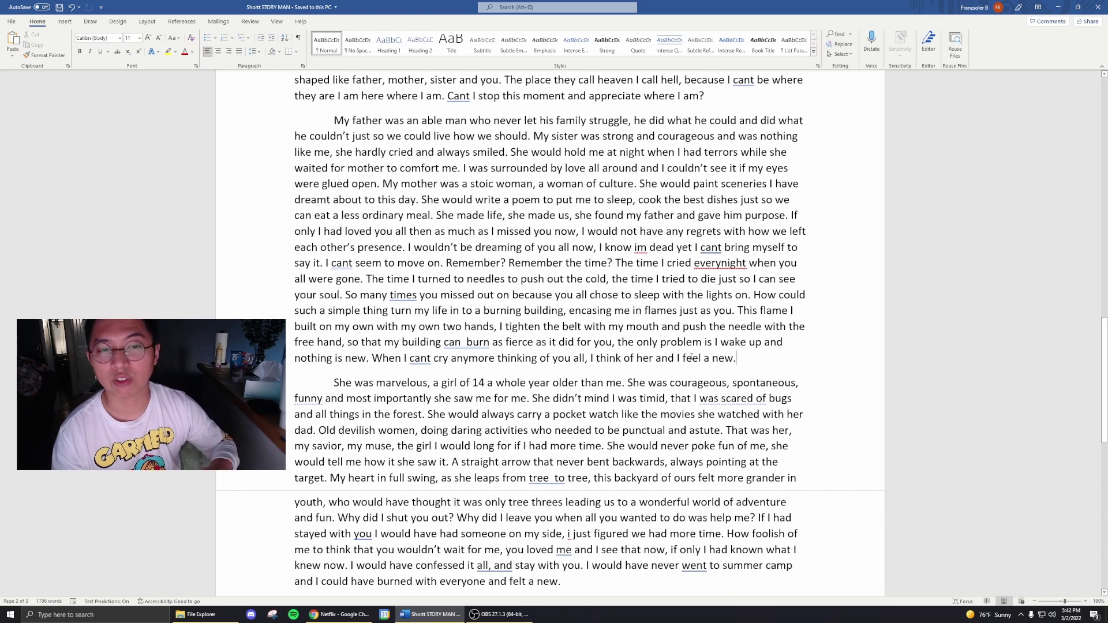
pyautogui.moveTo(744, 368); pyautogui.dragTo(397, 359)
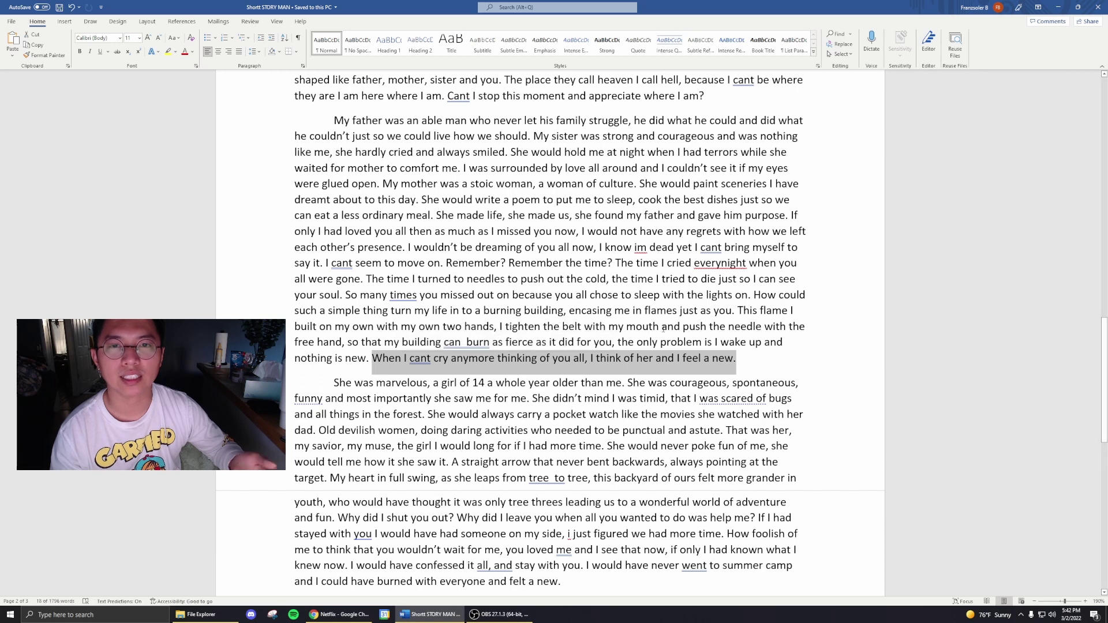
pyautogui.moveTo(325, 121); pyautogui.dragTo(609, 280)
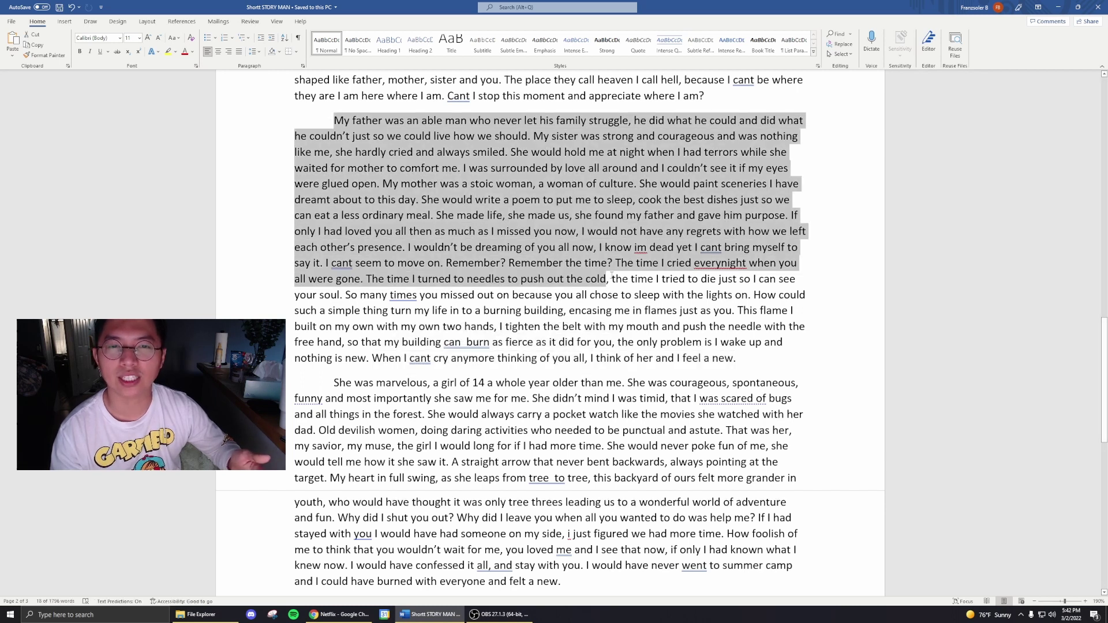
pyautogui.moveTo(744, 360); pyautogui.dragTo(588, 362)
pyautogui.press('Right')
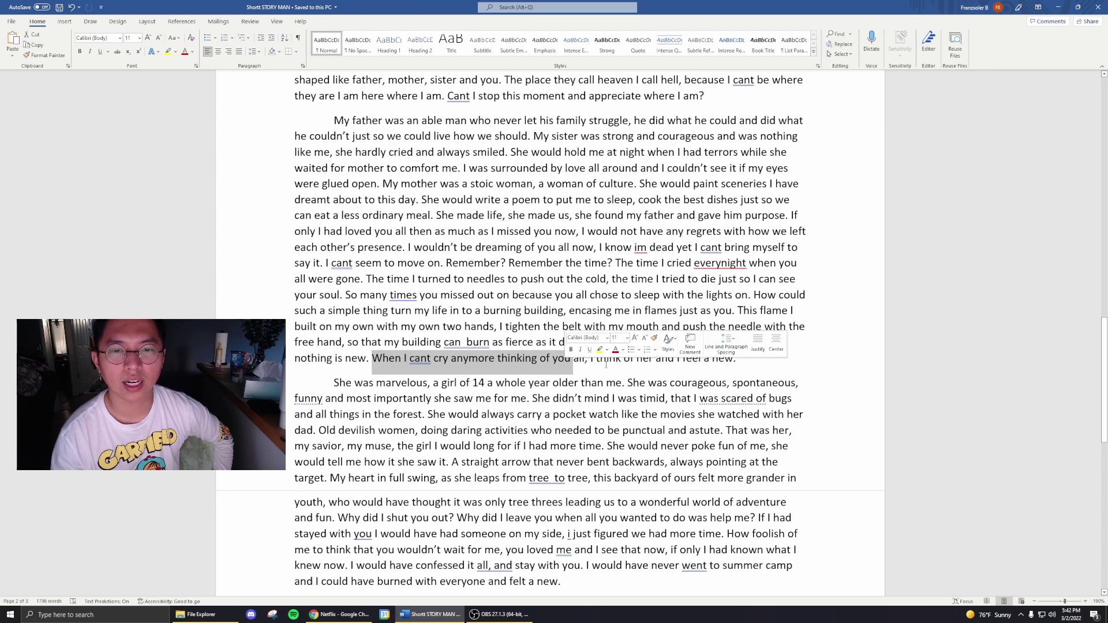
pyautogui.click(765, 364)
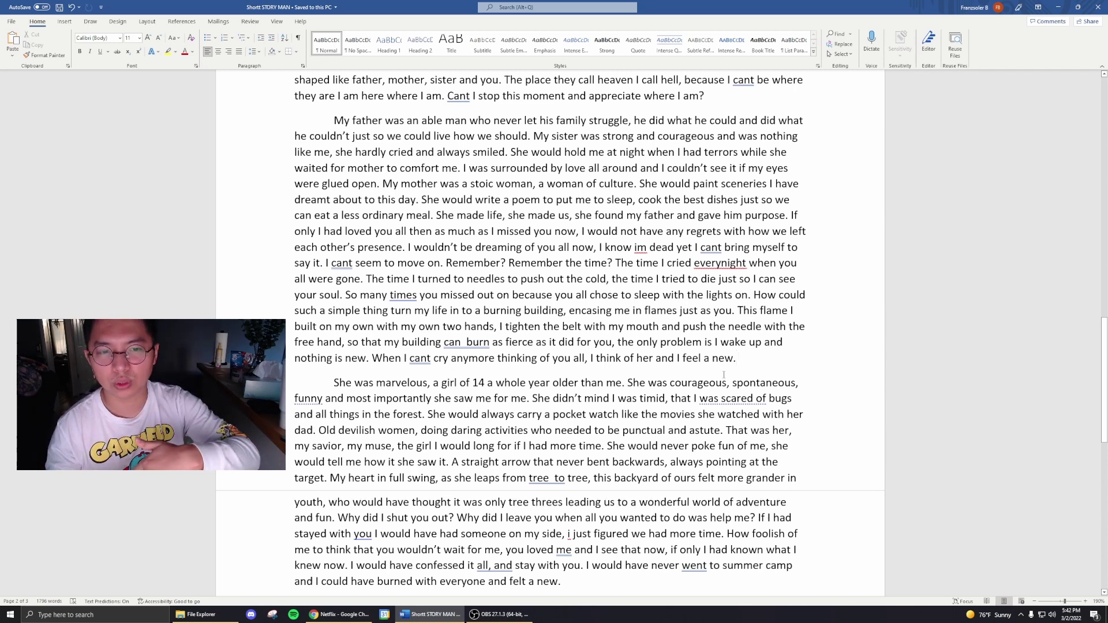
# Step: Select the paragraph ending from 'the time I tried' and the phrase 'Old devilish women'
pyautogui.scroll(5, 694, 333)
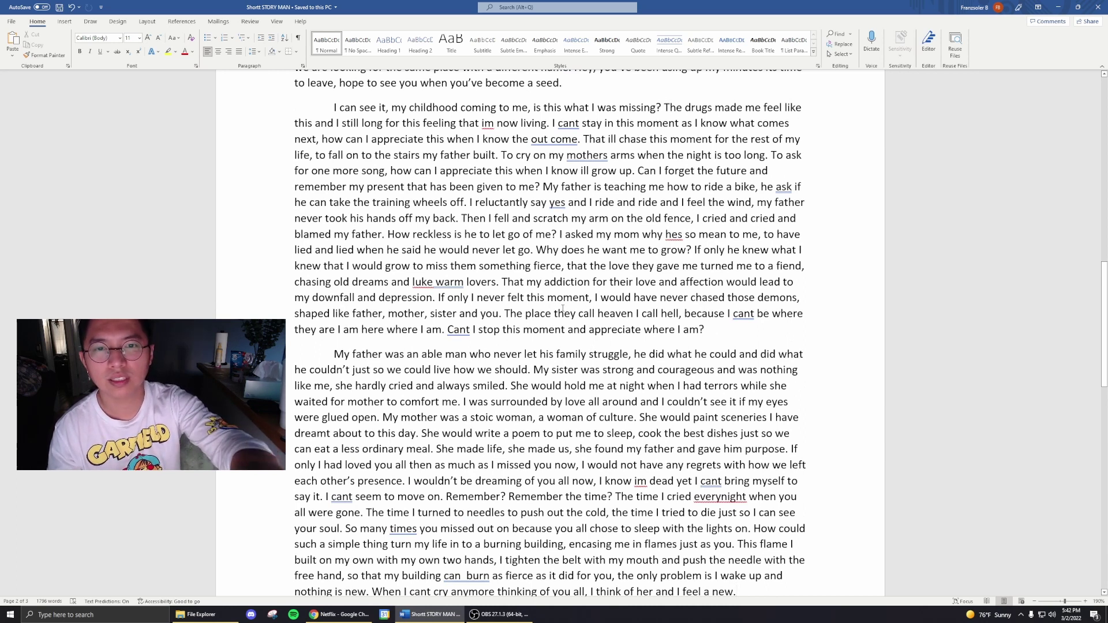
pyautogui.scroll(-6, 600, 283)
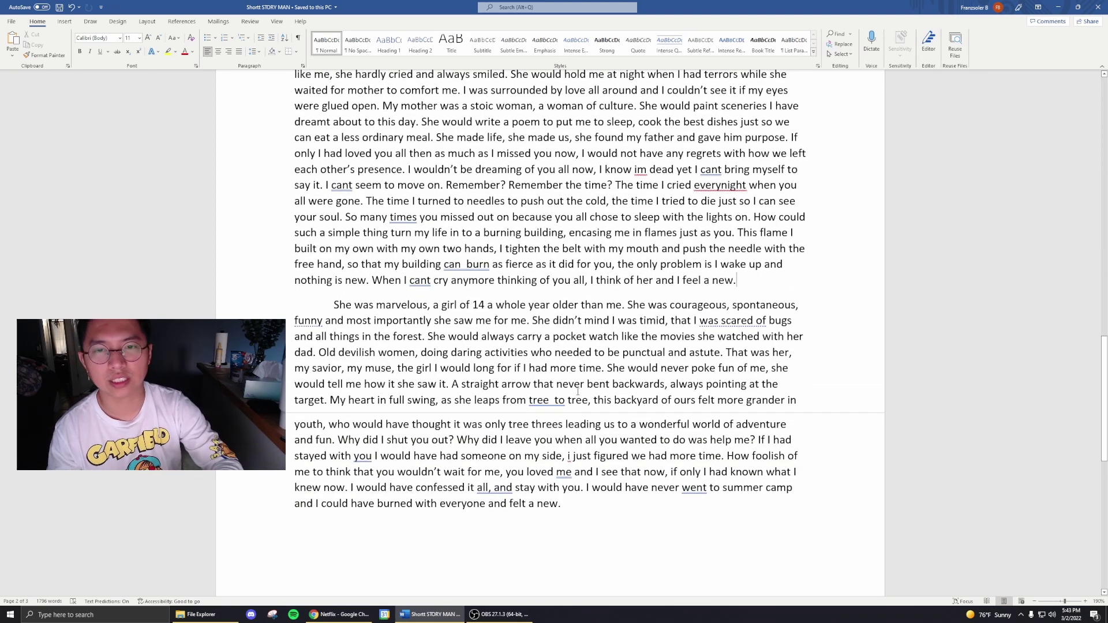
pyautogui.moveTo(765, 288); pyautogui.dragTo(611, 201)
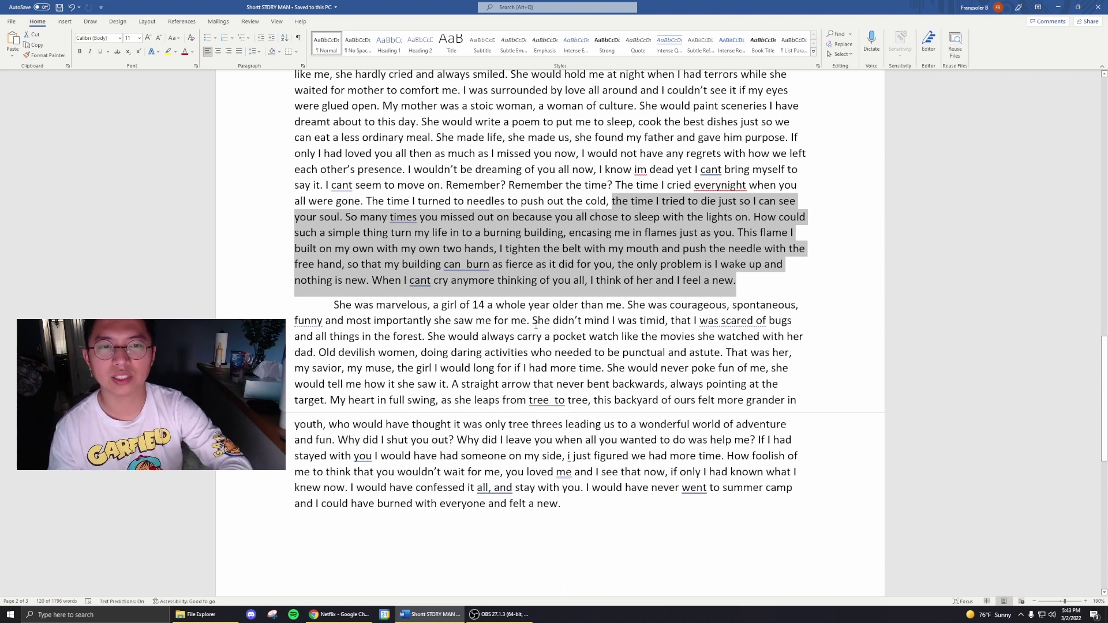
pyautogui.click(326, 309)
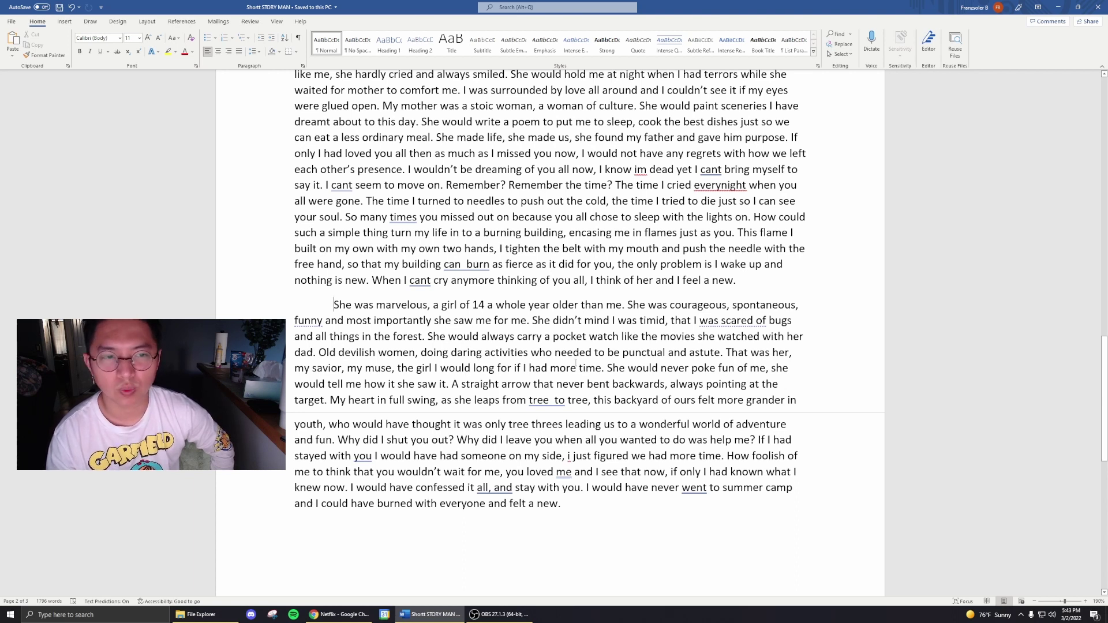
pyautogui.moveTo(319, 353); pyautogui.dragTo(415, 354)
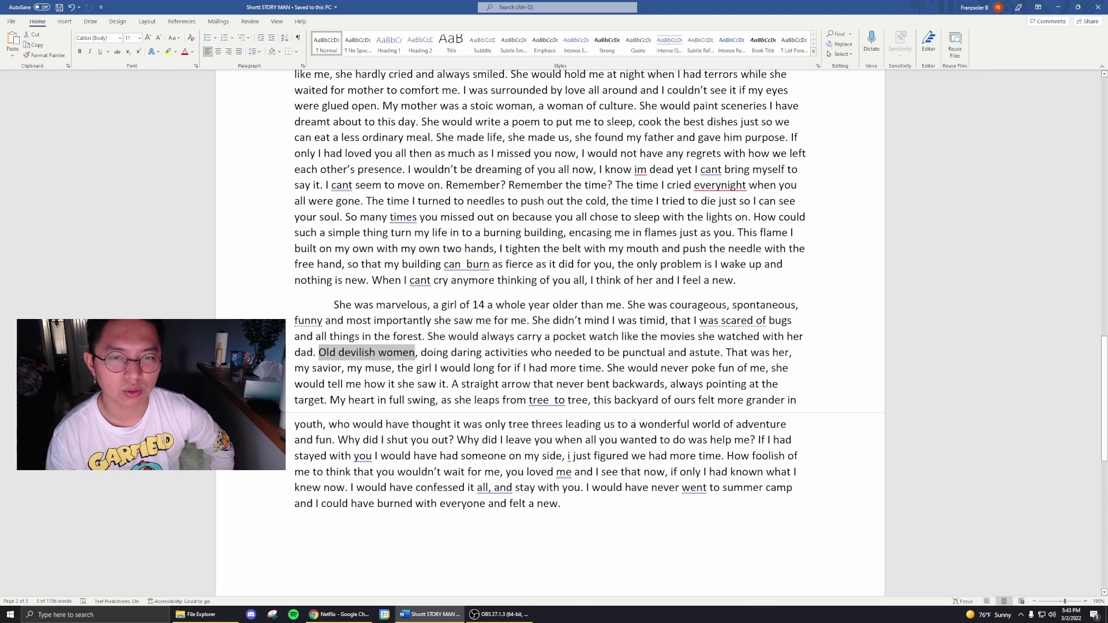
pyautogui.click(635, 424)
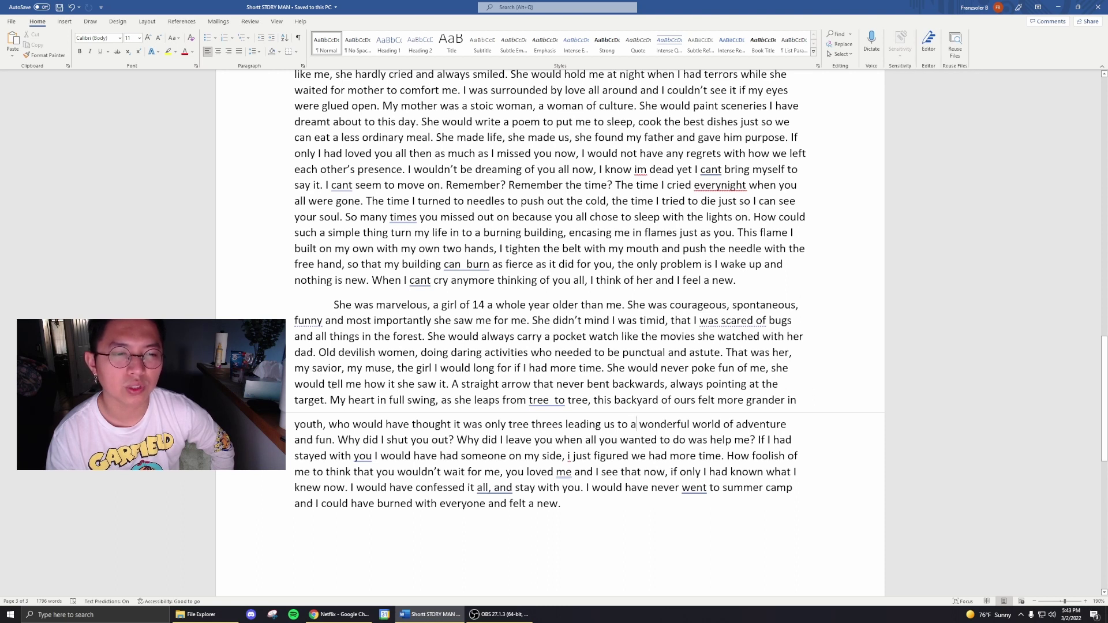
# Step: Delete the extra 'it' in the final paragraph so it reads 'how she saw it'
pyautogui.click(393, 384)
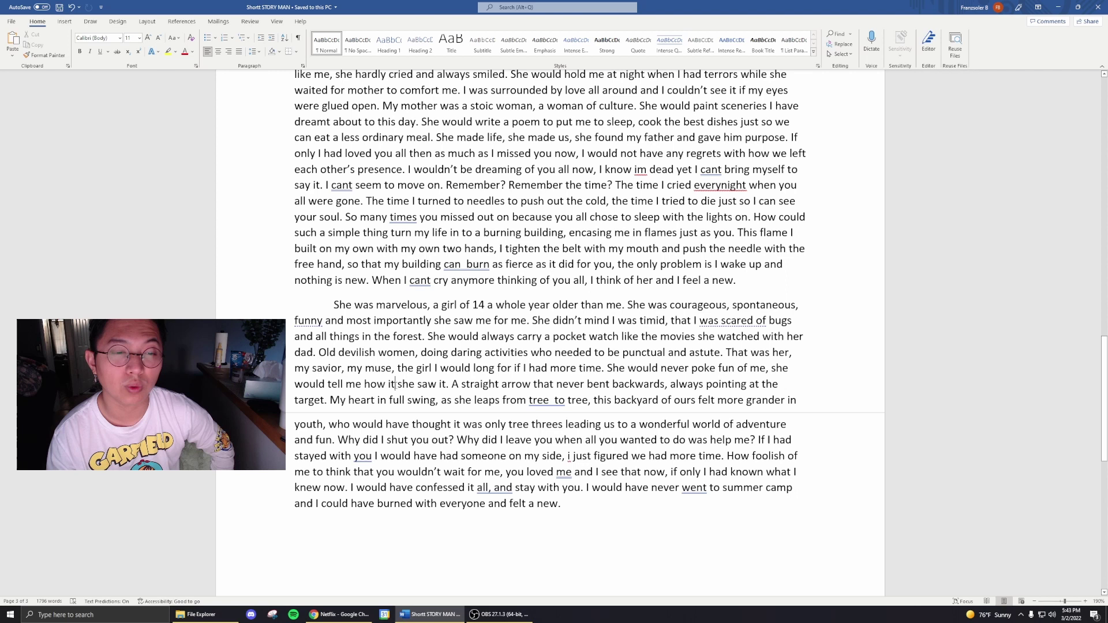
pyautogui.write('is')
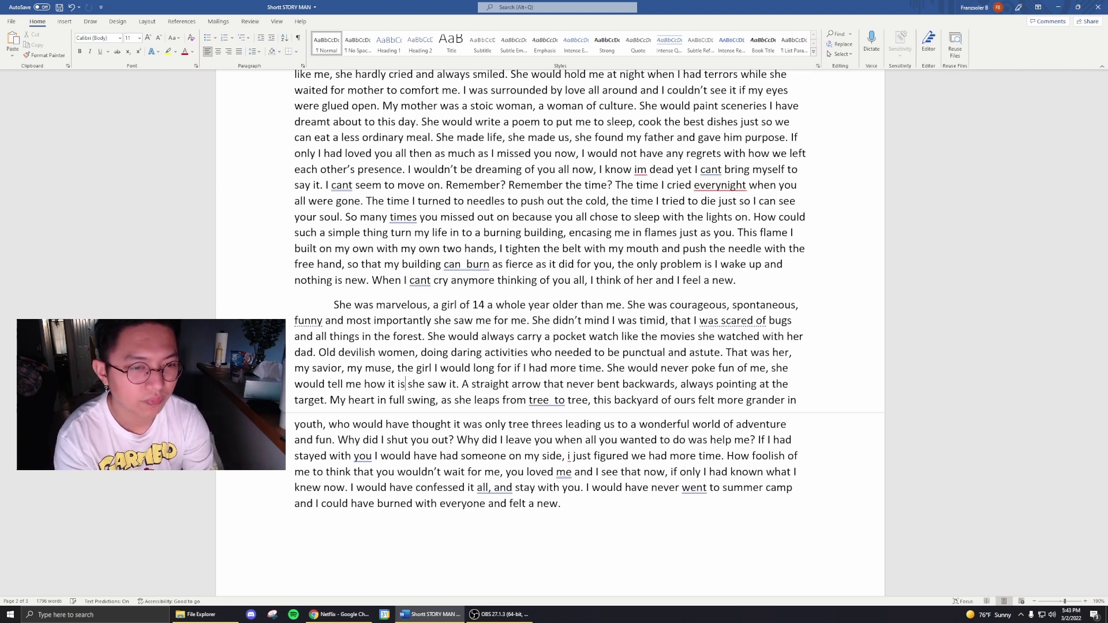
pyautogui.press('BackSpace')
pyautogui.press('BackSpace')
pyautogui.press('BackSpace')
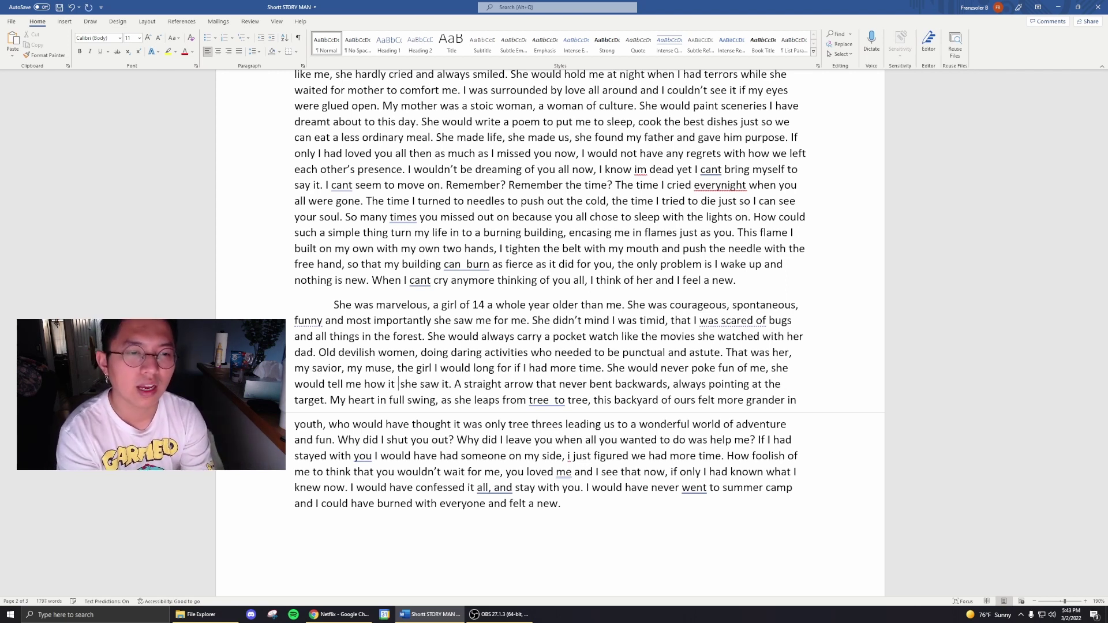
pyautogui.press('BackSpace')
pyautogui.press('BackSpace')
pyautogui.press('BackSpace')
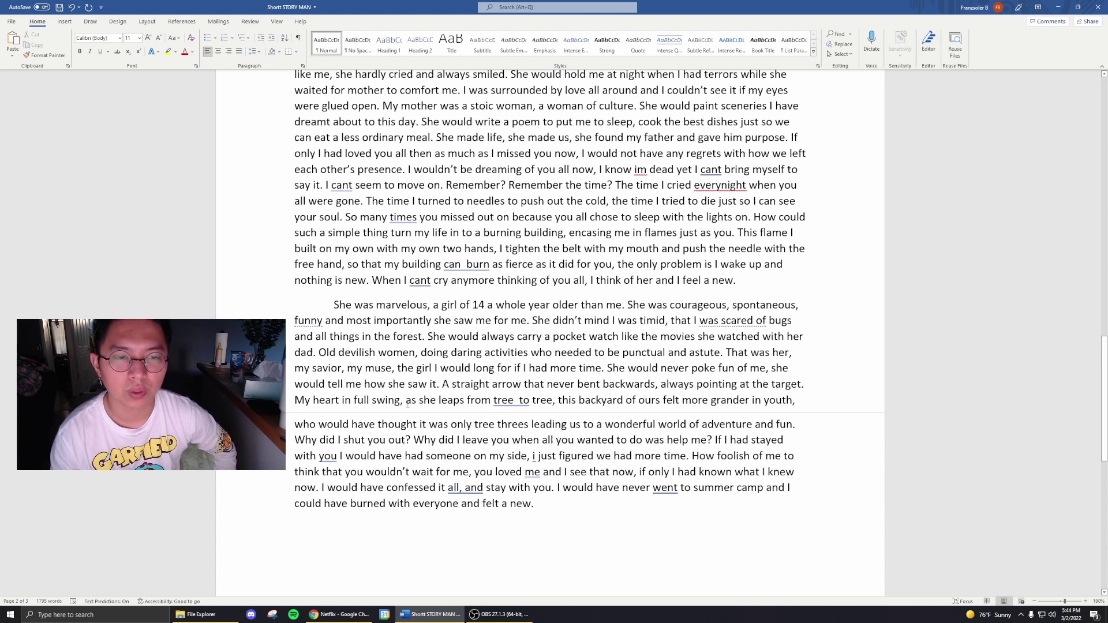
pyautogui.moveTo(493, 405); pyautogui.dragTo(523, 405)
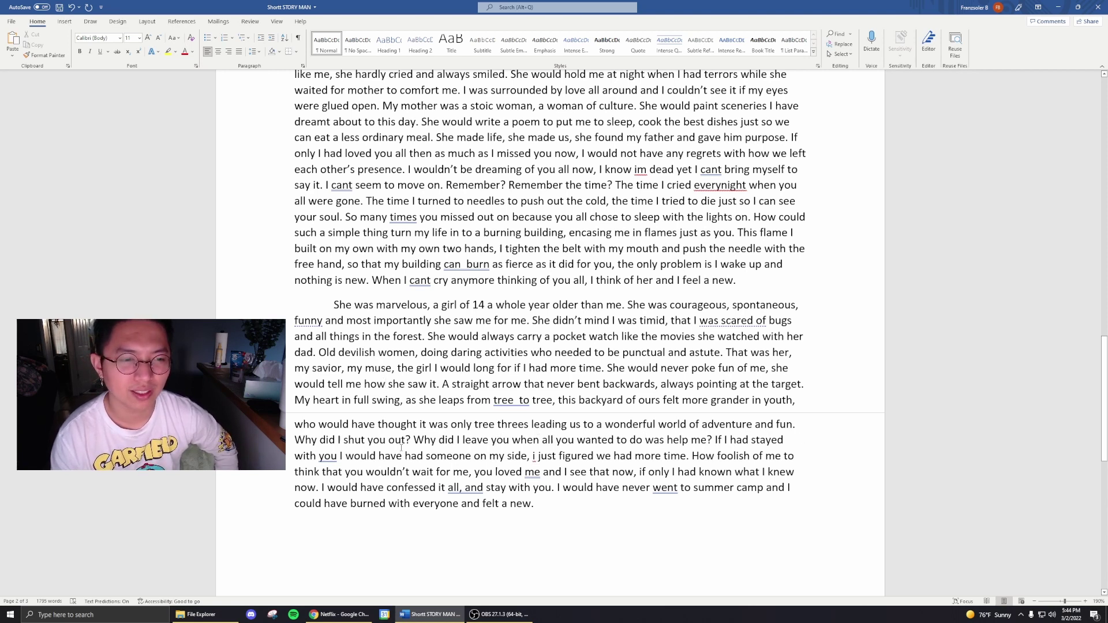
pyautogui.scroll(-1, 447, 442)
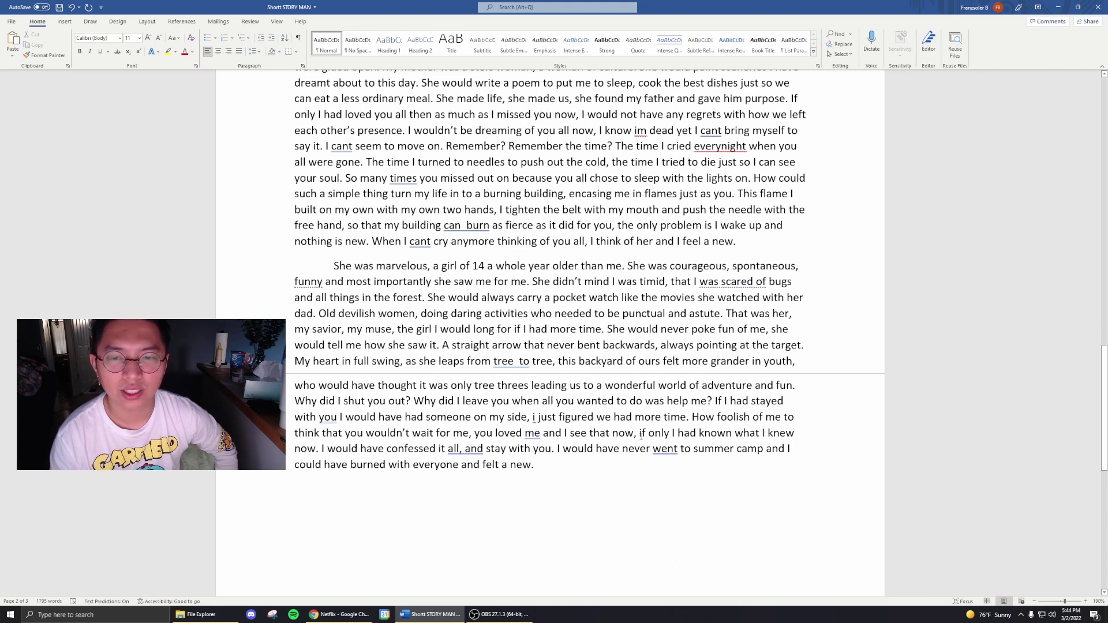
pyautogui.moveTo(328, 449); pyautogui.dragTo(460, 449)
pyautogui.click(575, 468)
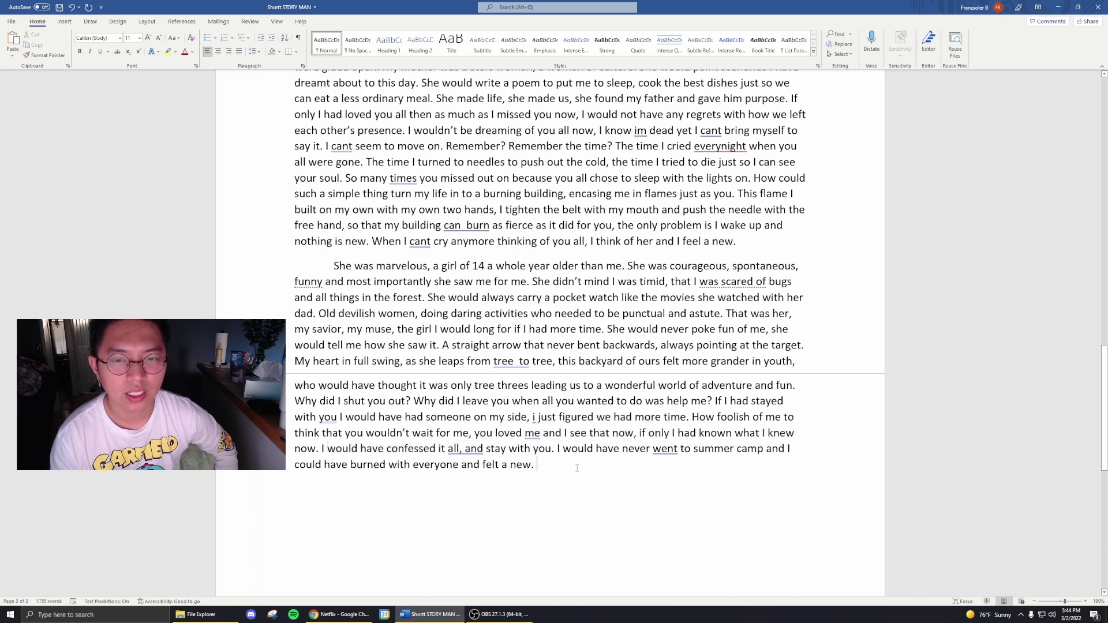
pyautogui.moveTo(561, 459); pyautogui.dragTo(601, 449)
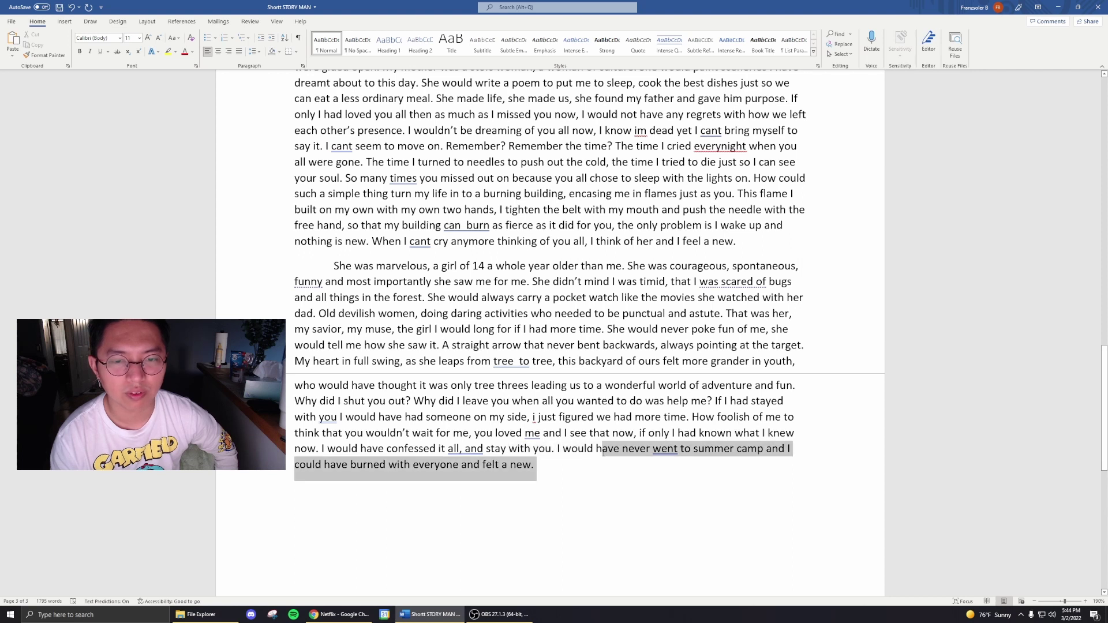
pyautogui.click(548, 478)
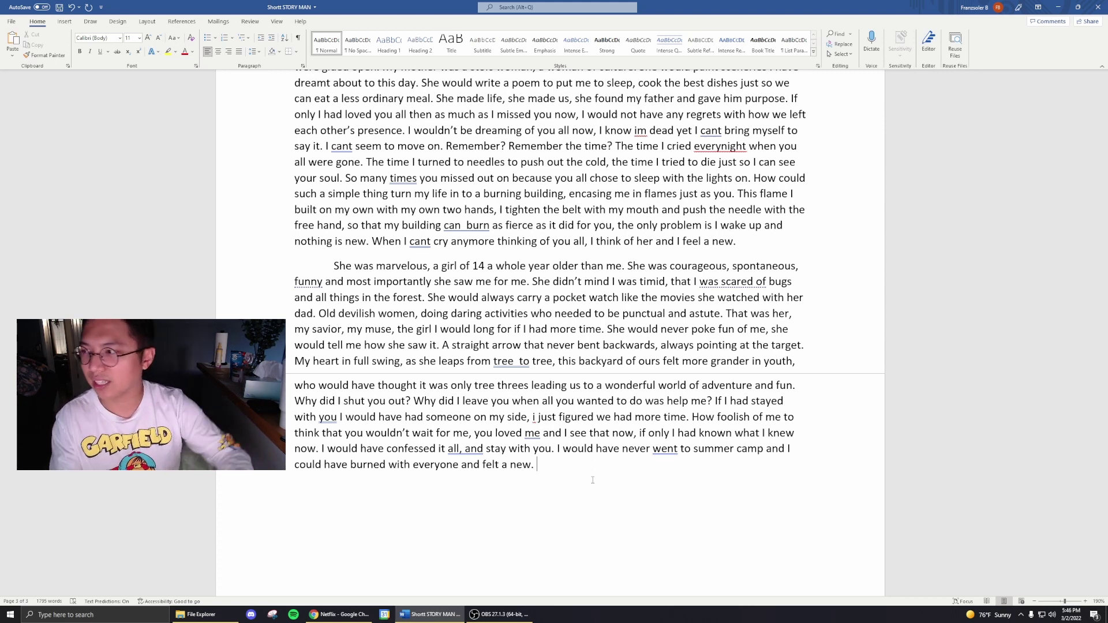
pyautogui.scroll(1, 572, 470)
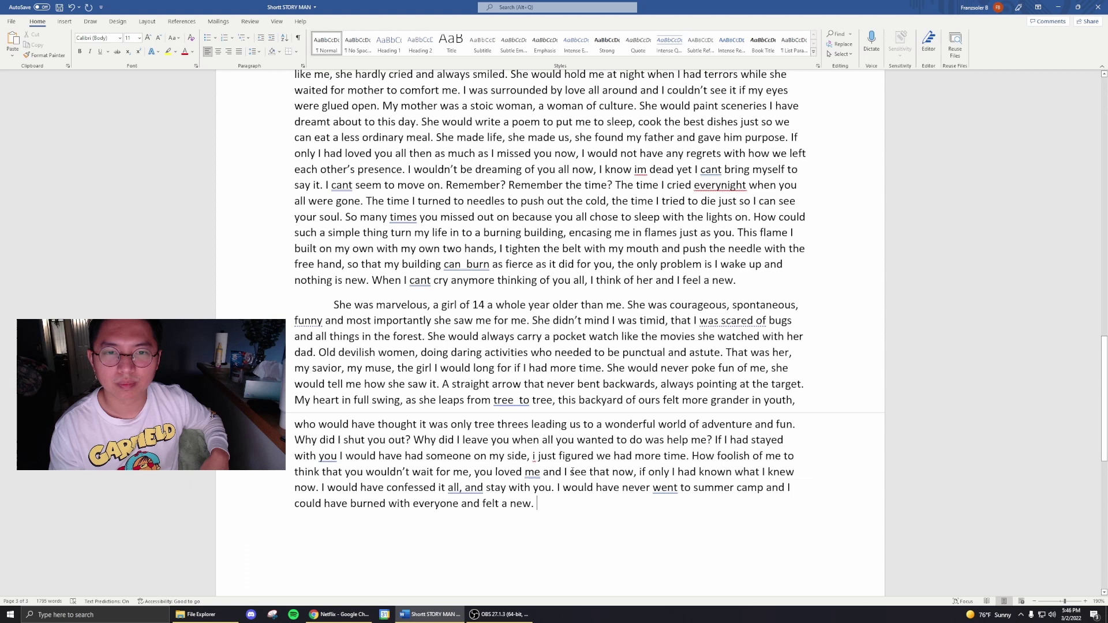
pyautogui.moveTo(333, 304); pyautogui.dragTo(549, 506)
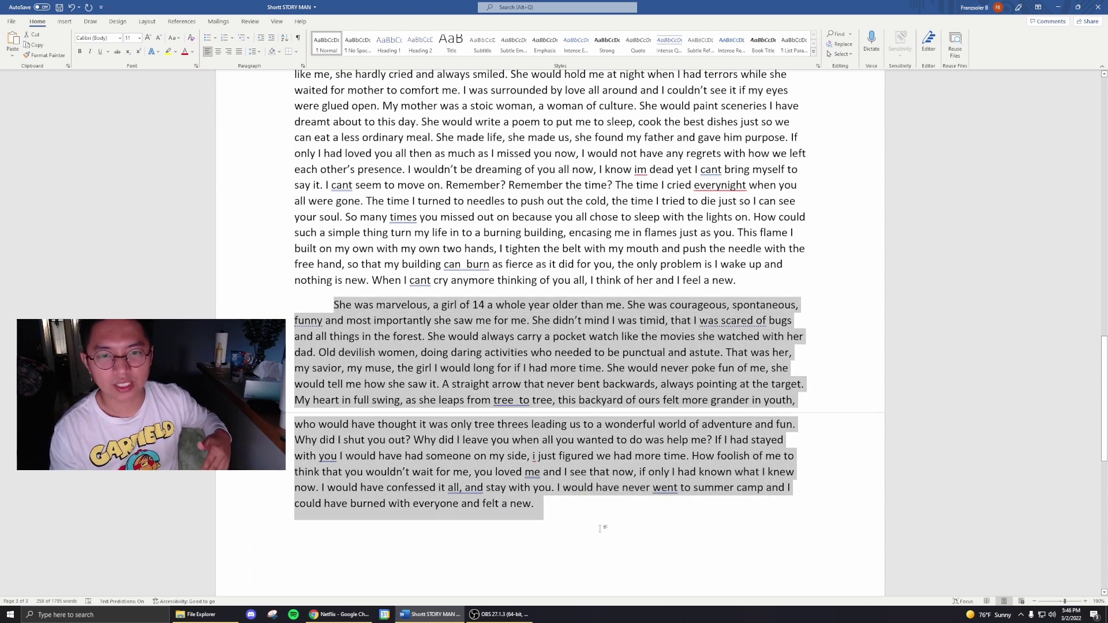
pyautogui.press('Right')
pyautogui.scroll(1, 743, 355)
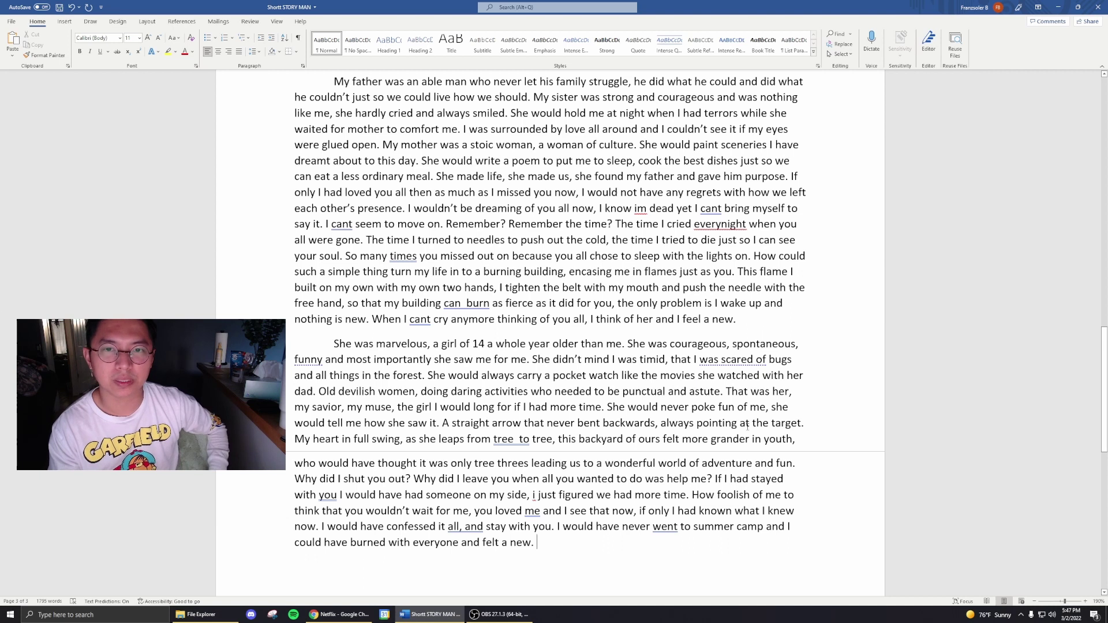
pyautogui.scroll(1, 414, 331)
pyautogui.scroll(-1, 608, 314)
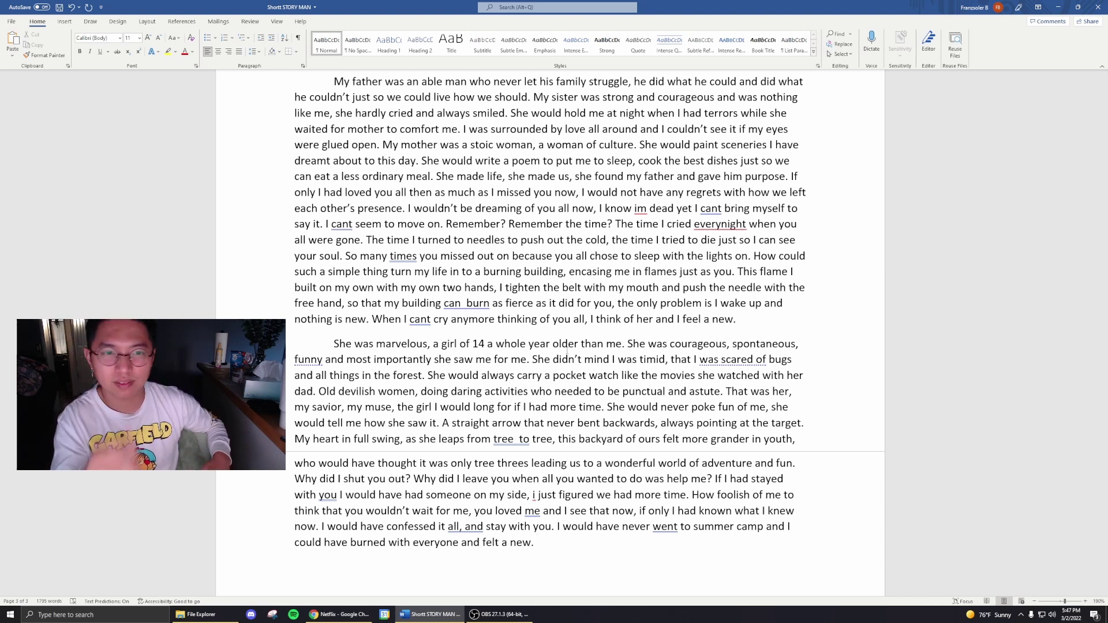
pyautogui.scroll(-1, 625, 301)
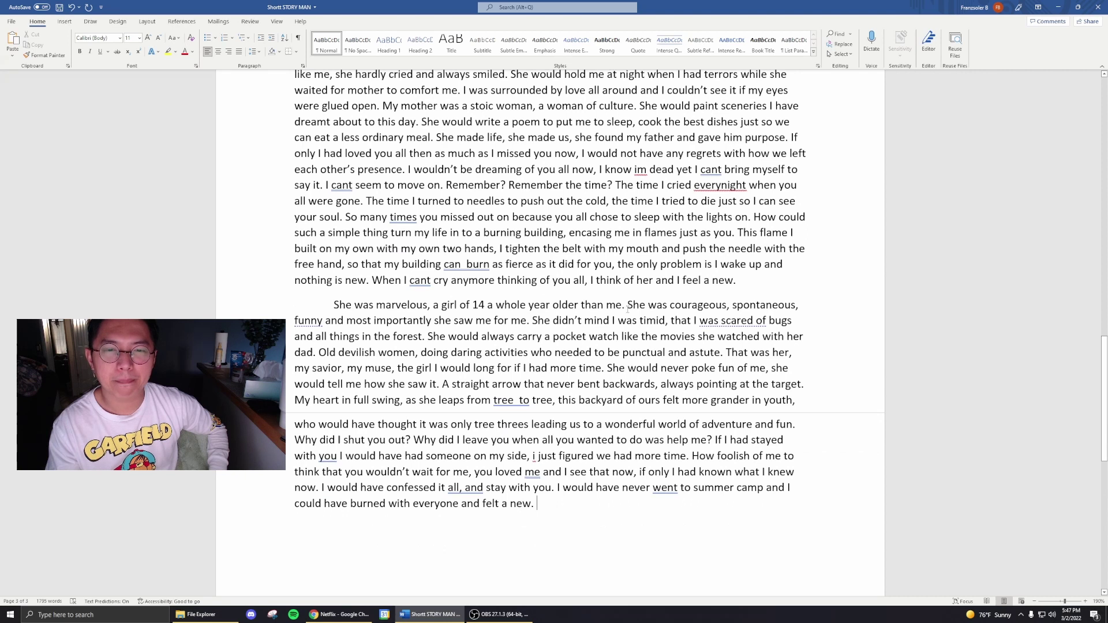
pyautogui.scroll(-4, 627, 309)
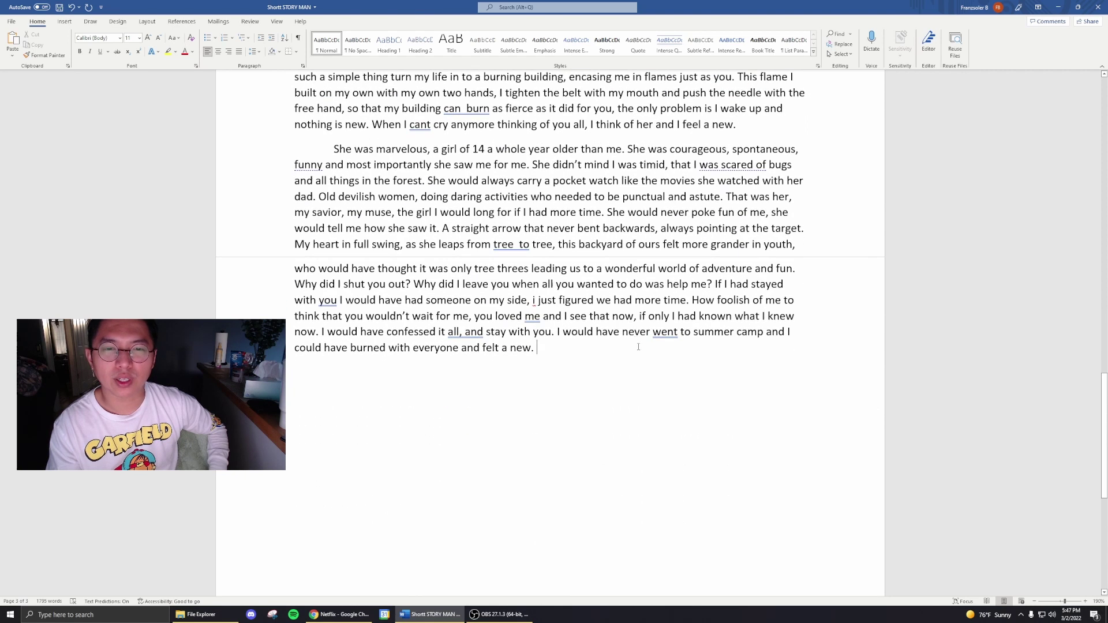
pyautogui.scroll(1, 638, 347)
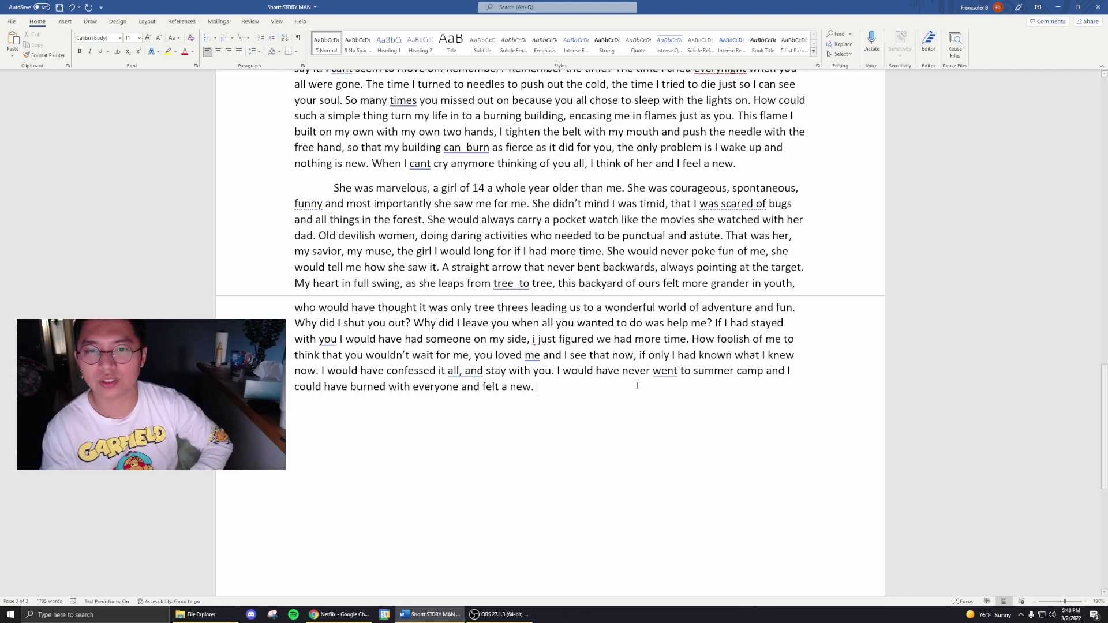
pyautogui.scroll(-1, 630, 424)
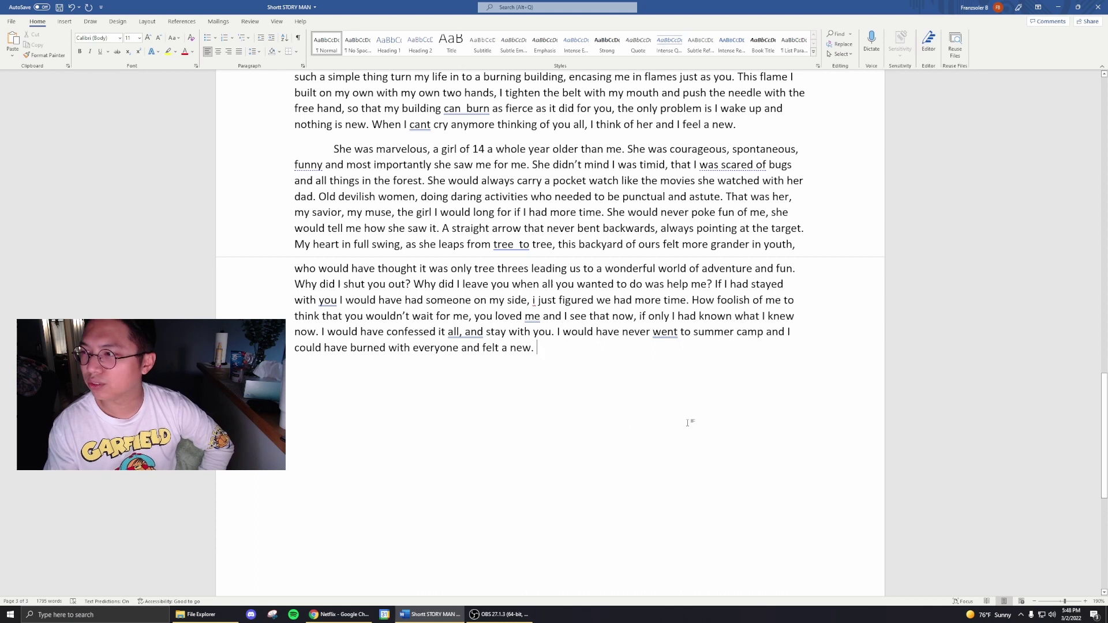